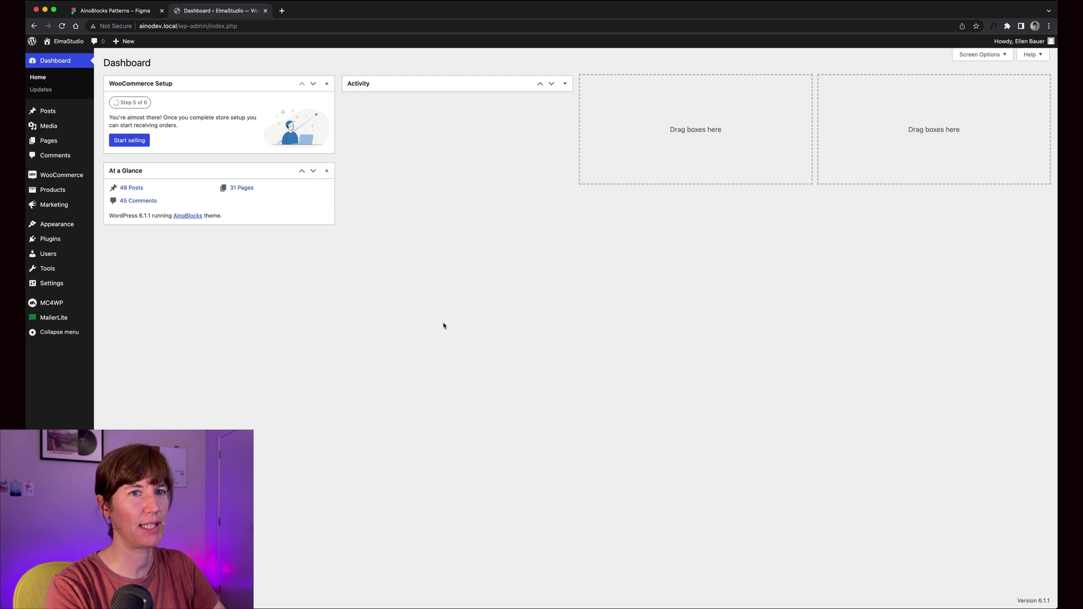
Open the Site Editor and choose the Header part from Template Parts for editing
mouse_move(52, 225)
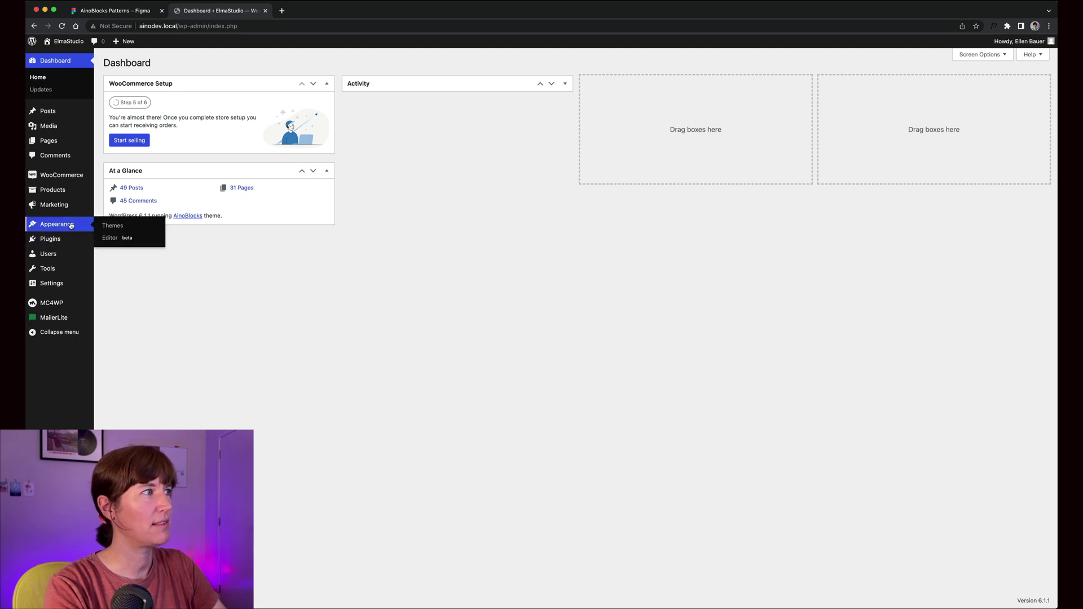
left_click(110, 239)
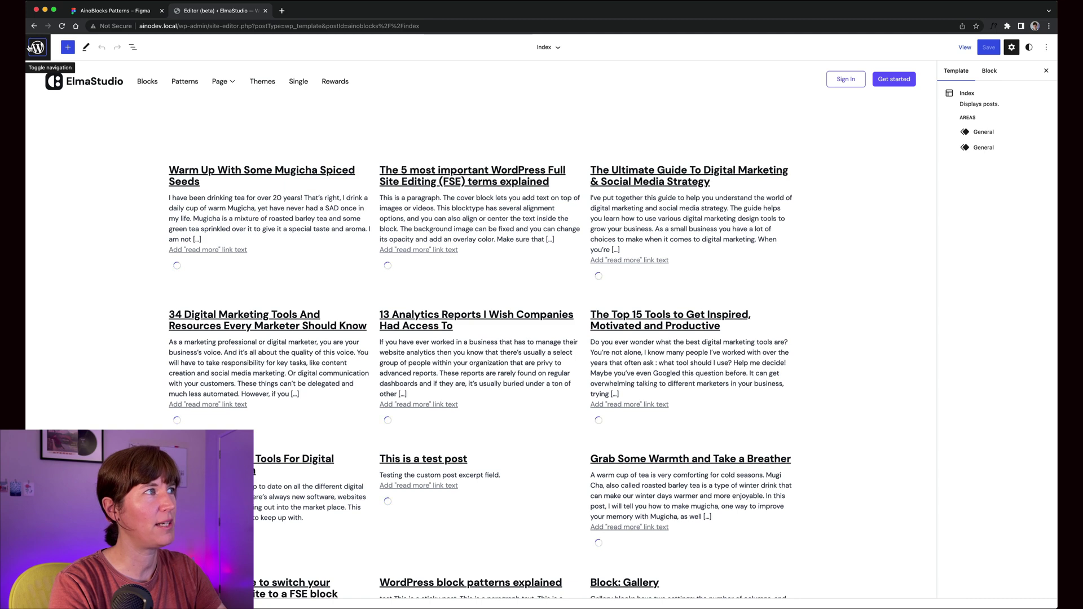
left_click(29, 47)
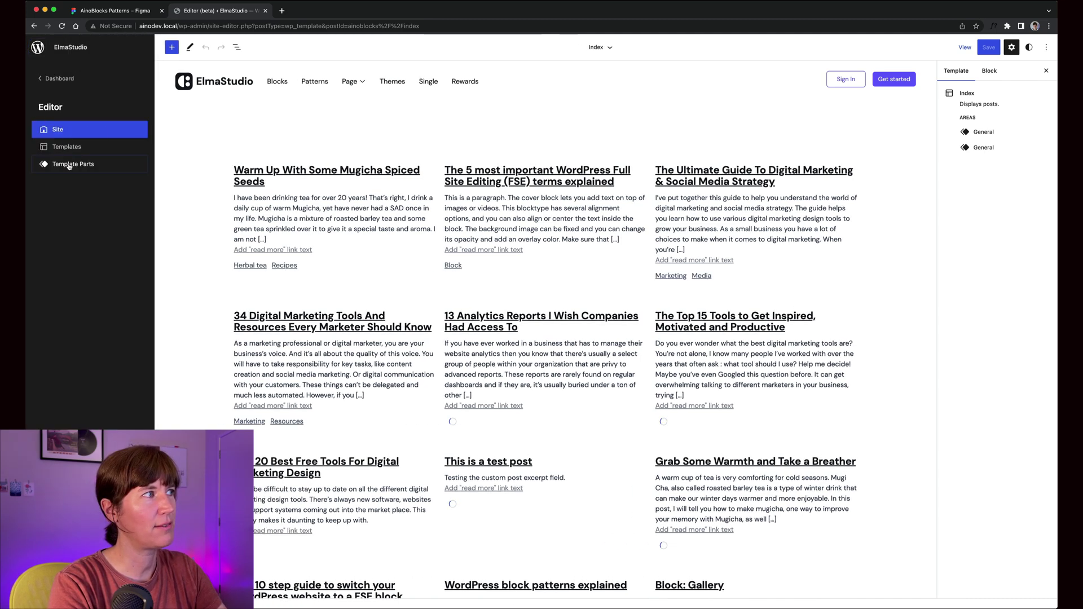
left_click(69, 165)
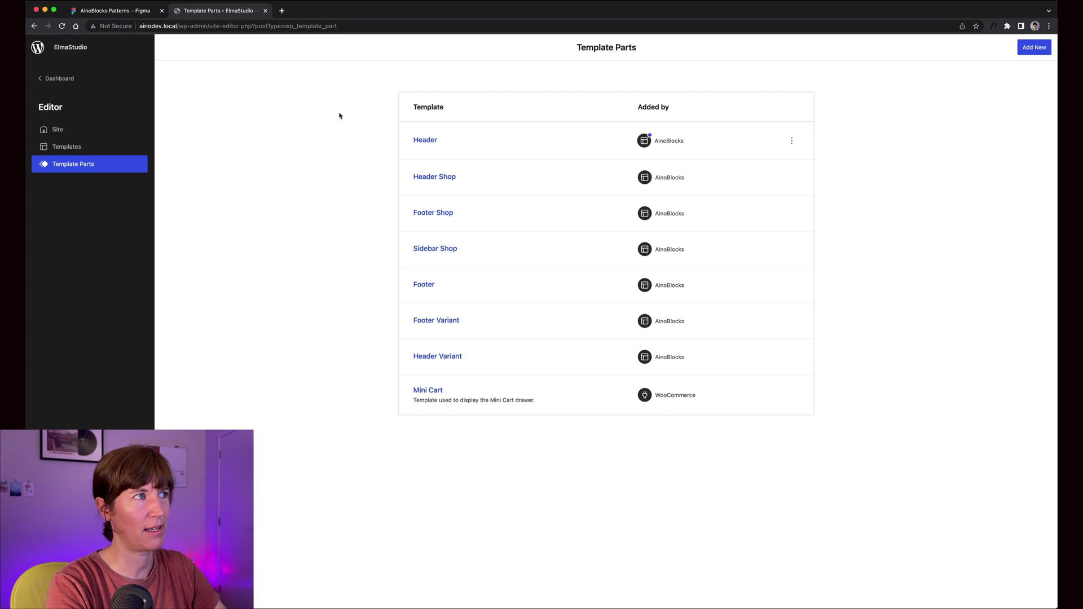
left_click(428, 143)
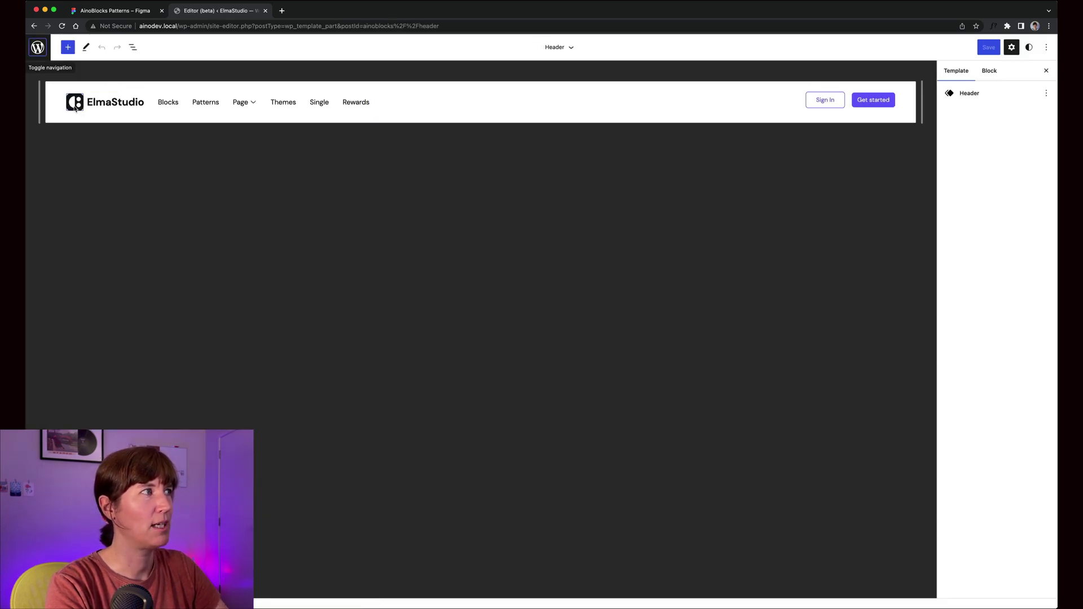
Select the header's site logo and show List View with Site Logo and Site Title
left_click(75, 105)
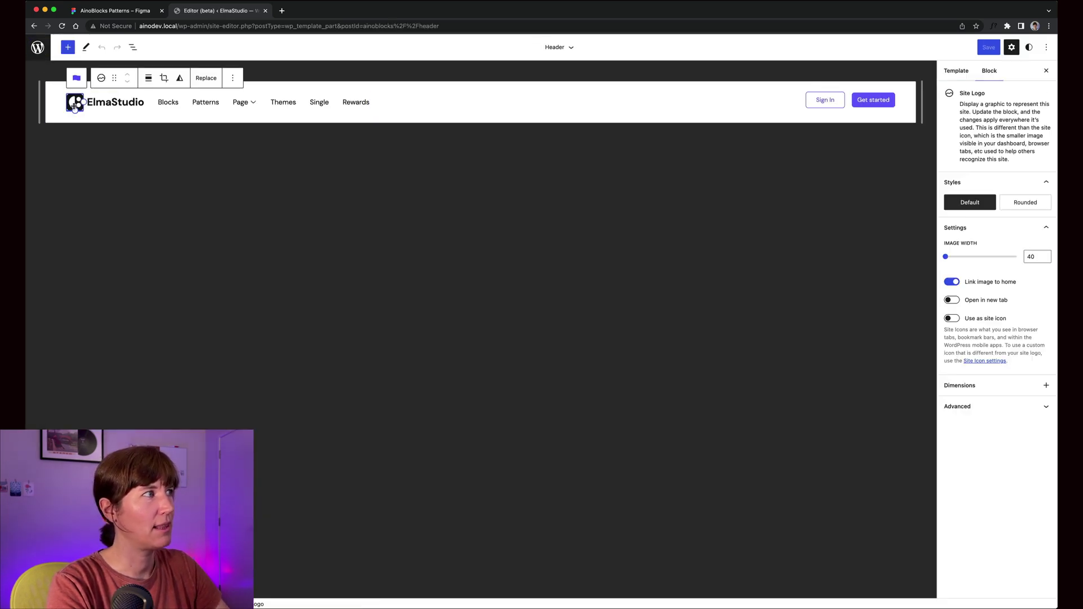
left_click(139, 48)
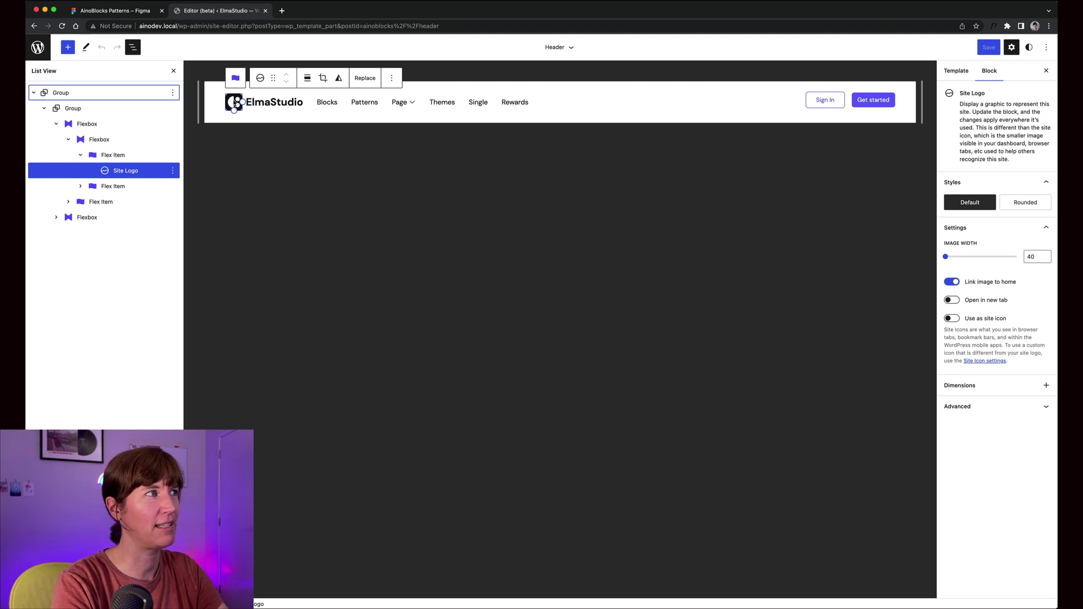
left_click(229, 102)
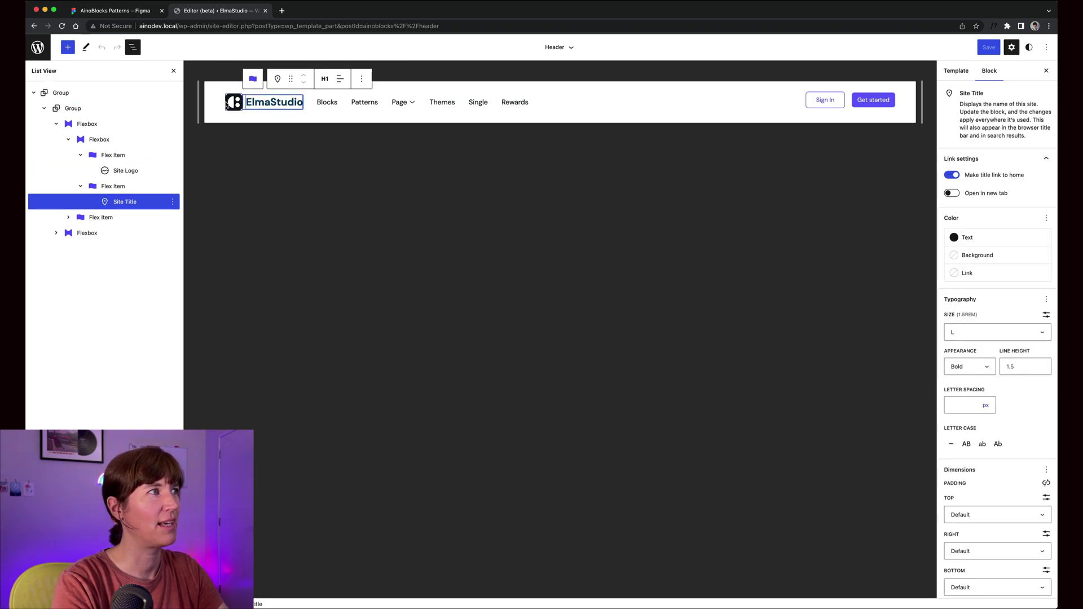
left_click(233, 106)
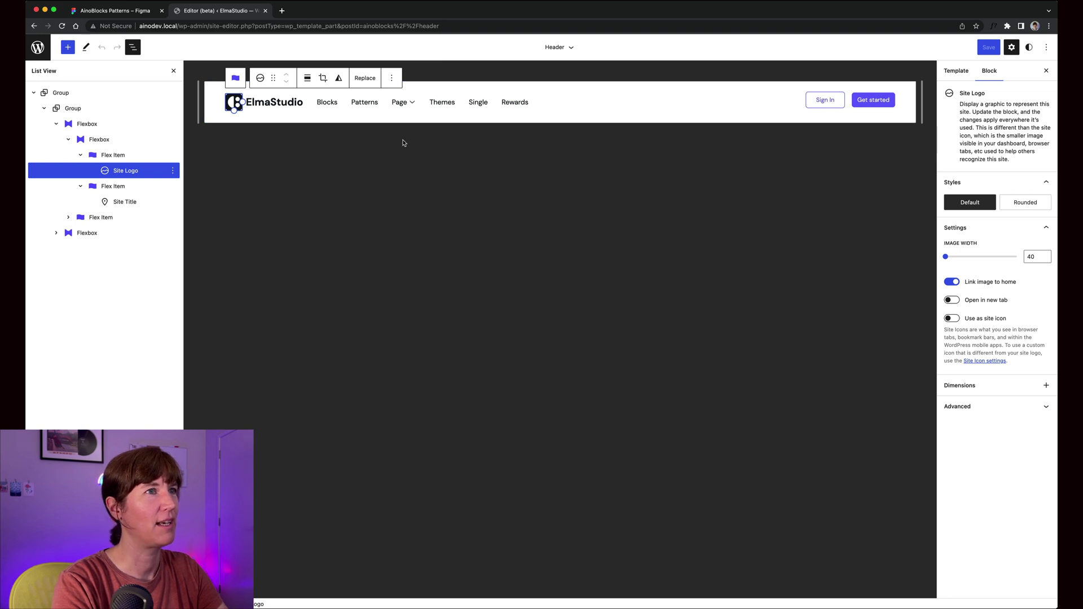
Replace the site logo with the purple D image from the Media Library
left_click(361, 78)
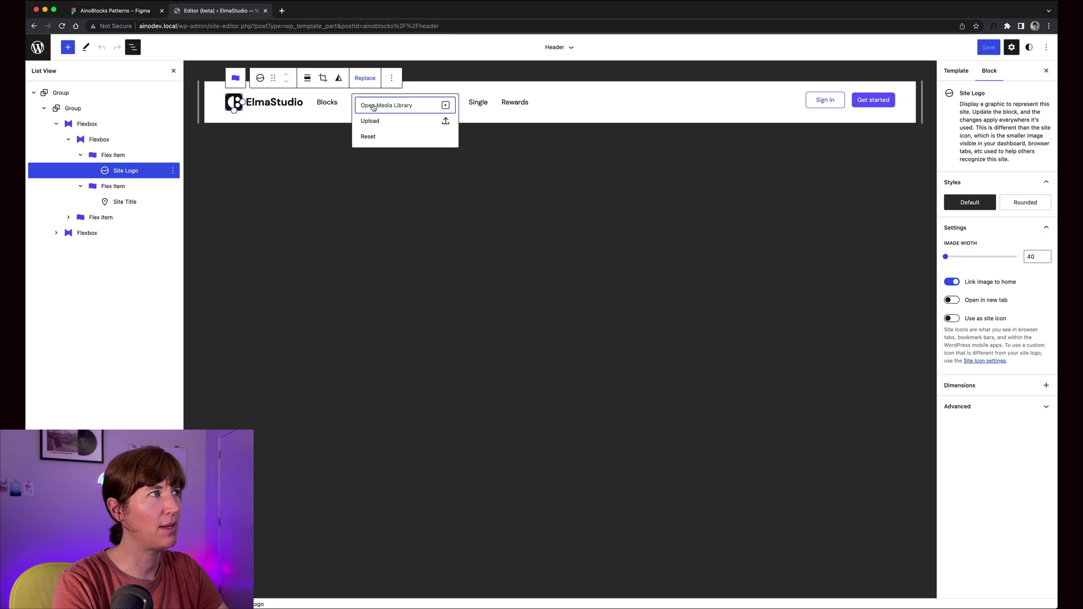
left_click(371, 106)
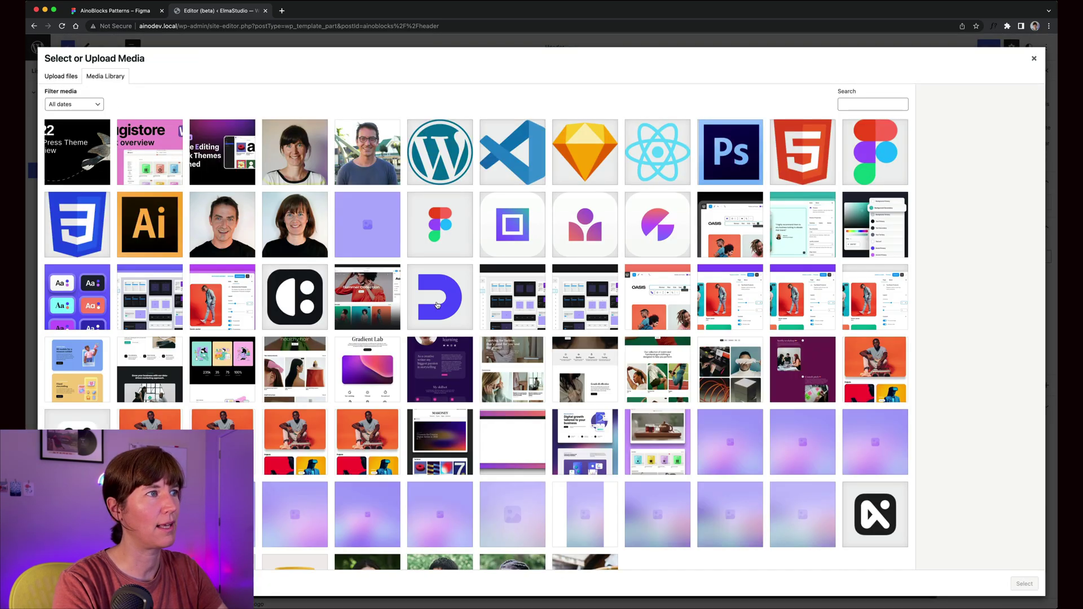
left_click(436, 303)
left_click(1024, 584)
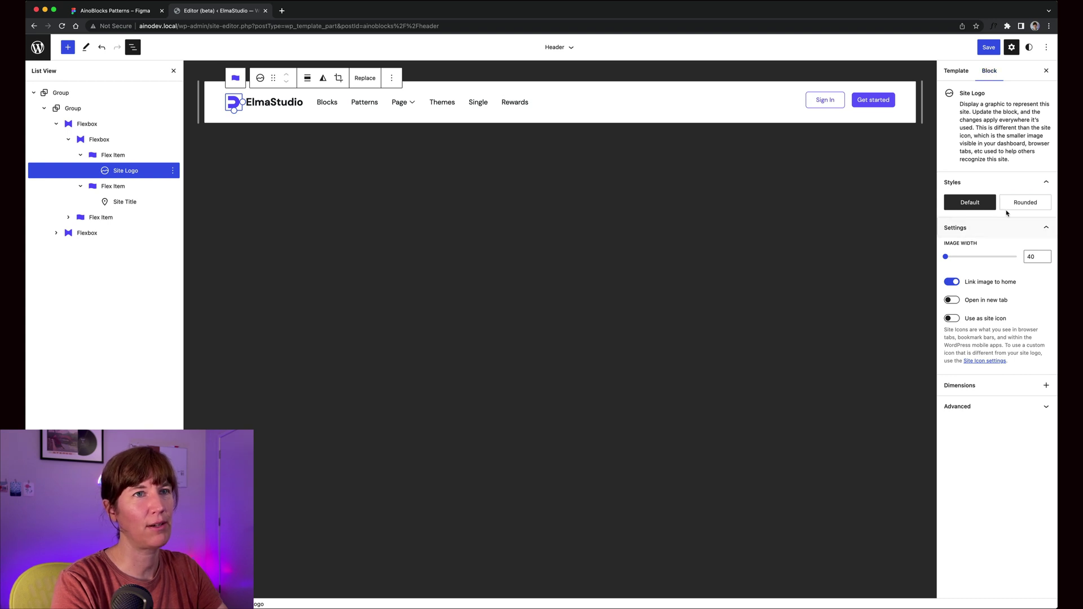
Set the logo width to 46, keep the home link, enable Use as site icon, and start saving
left_click_drag(949, 261, 950, 259)
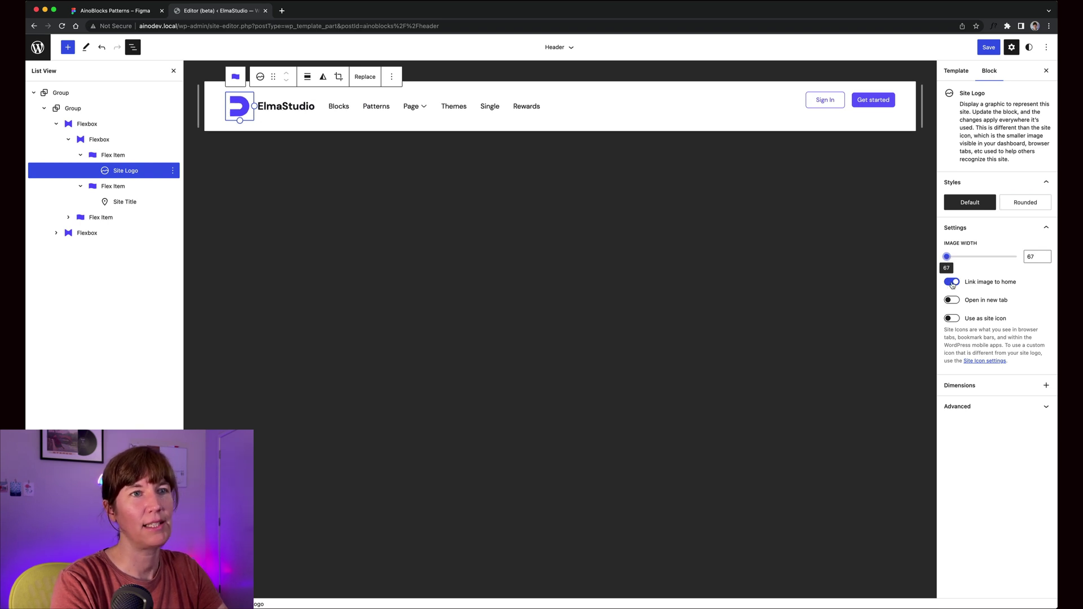
left_click(952, 282)
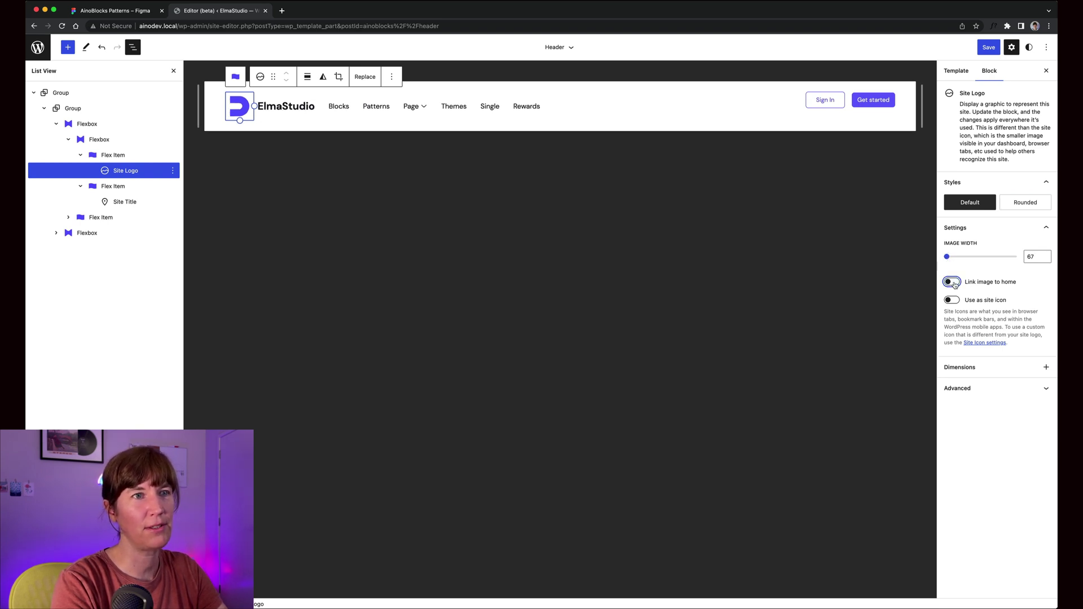
left_click(953, 282)
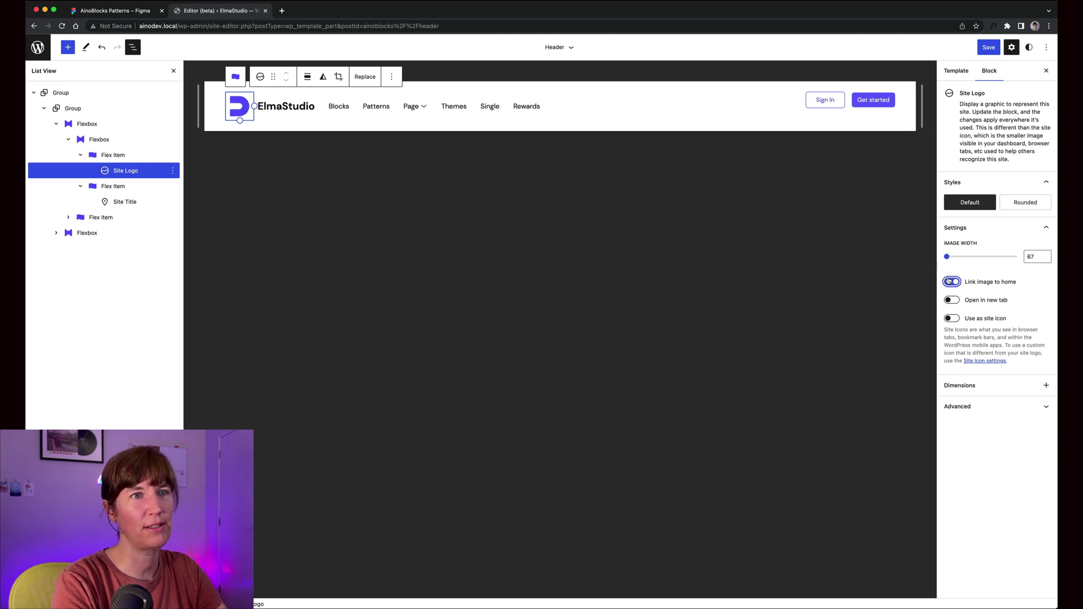
left_click(956, 319)
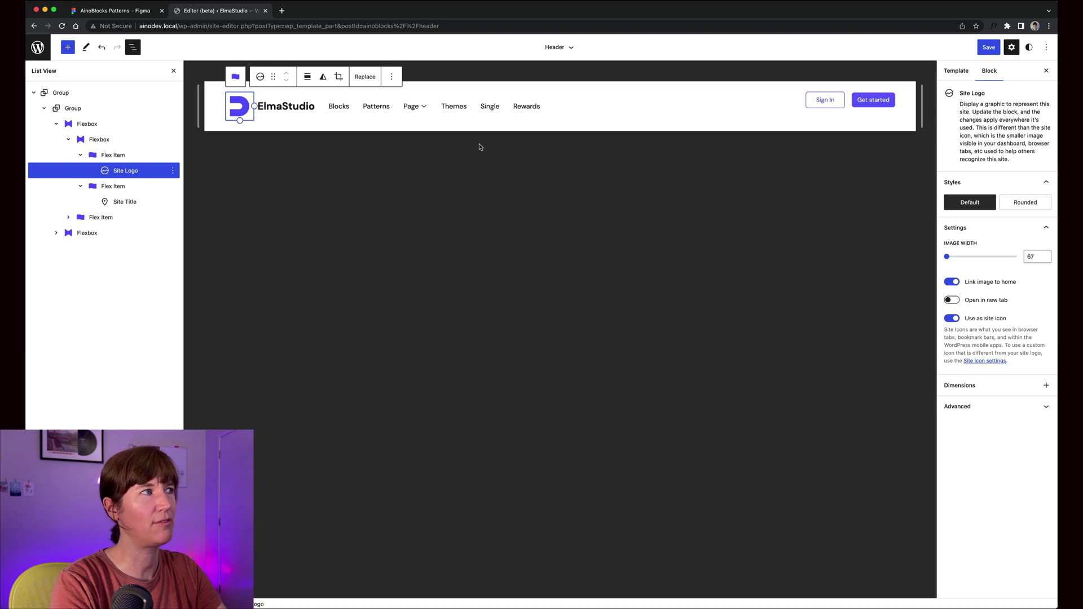
left_click_drag(954, 257, 946, 257)
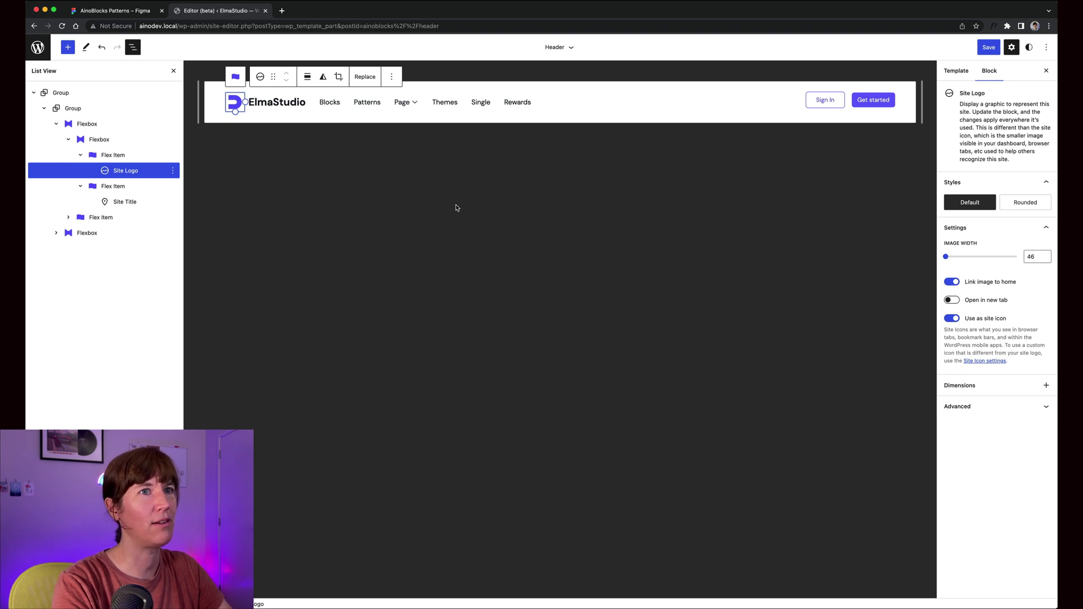
left_click(983, 49)
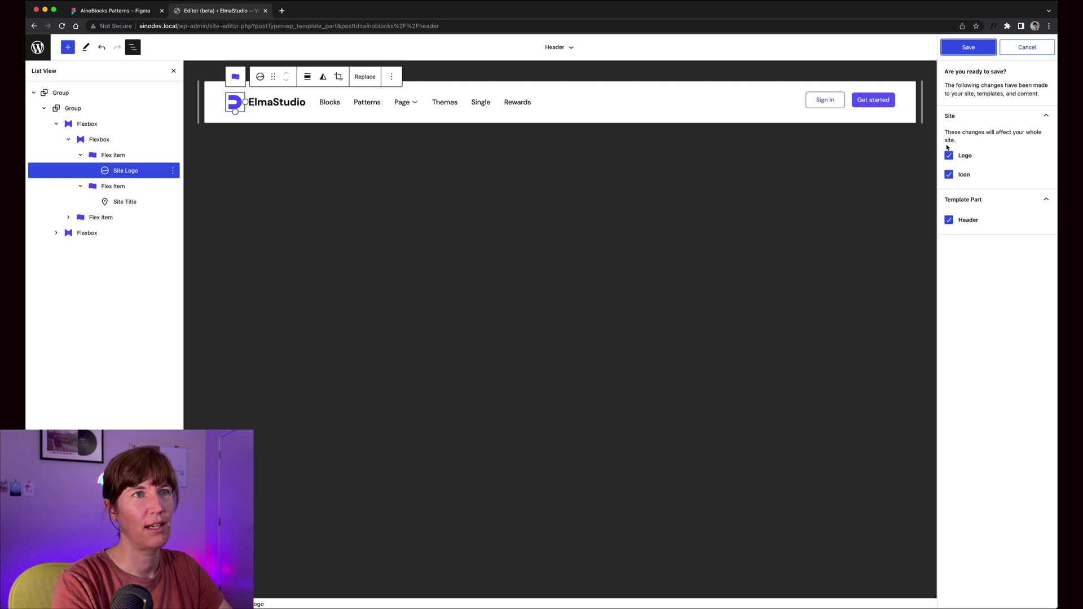
Save the Logo, Icon and Header changes and view the live site in a new tab
left_click(980, 48)
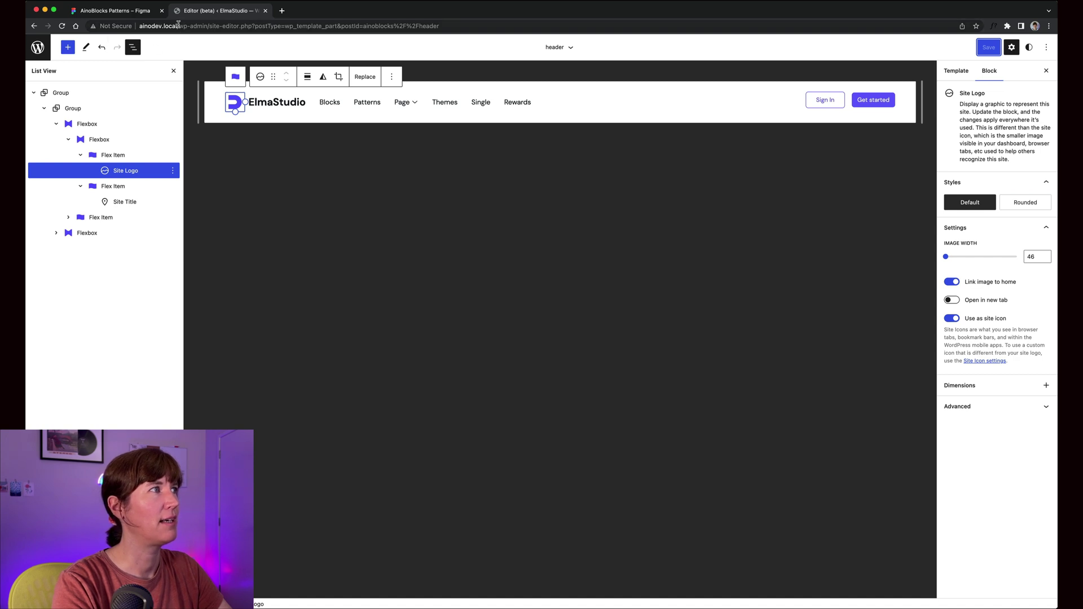
left_click_drag(179, 26, 140, 26)
key("super+c")
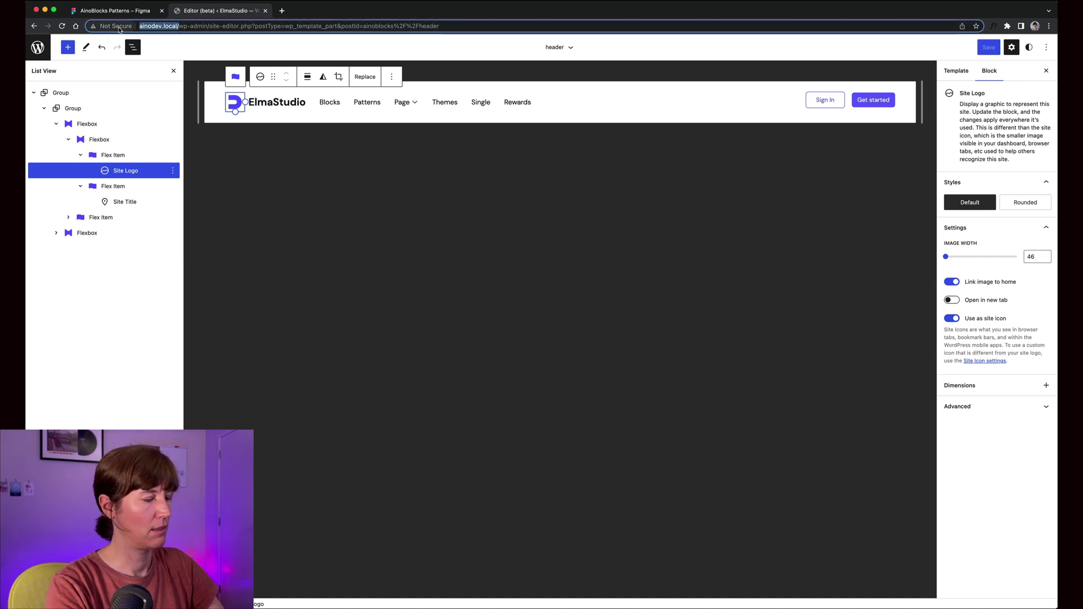
left_click(281, 11)
key("super+v")
key("Return")
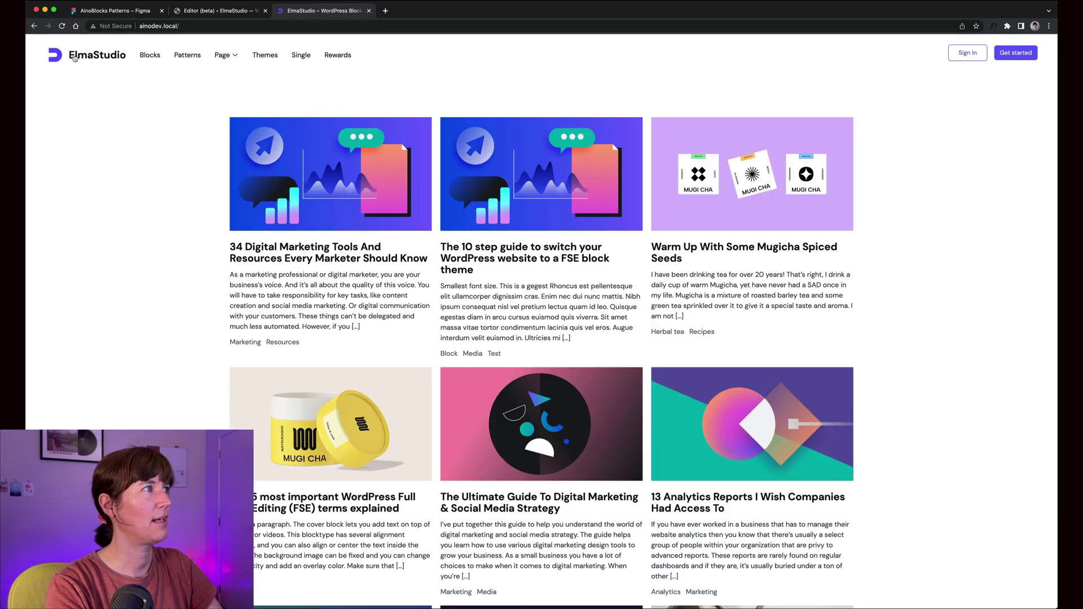
left_click(198, 11)
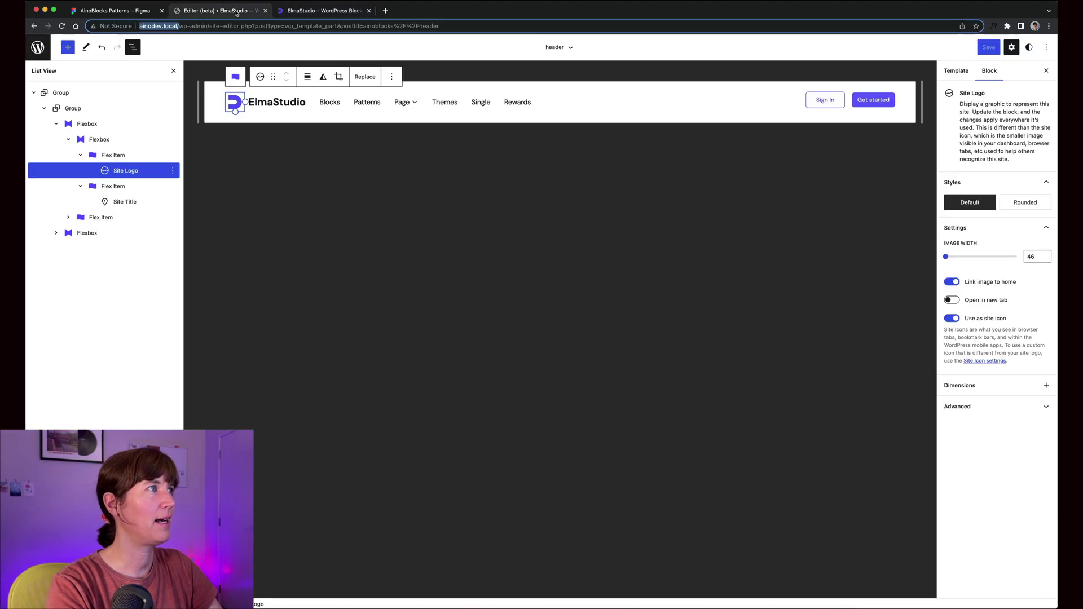
Remove the Flex Item containing the ElmaStudio site title from the header
left_click(296, 102)
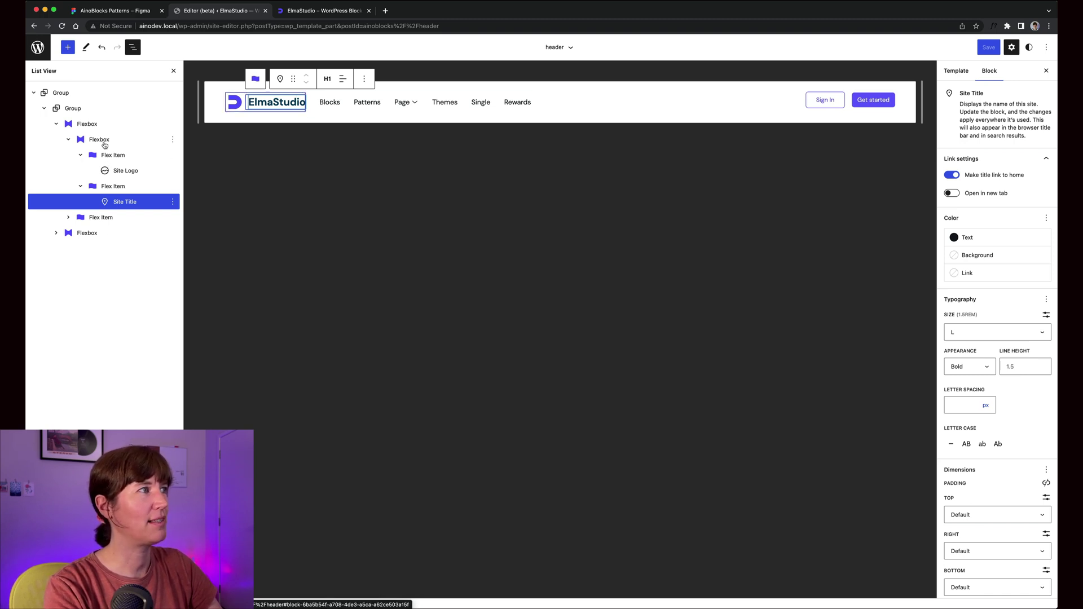
left_click(357, 224)
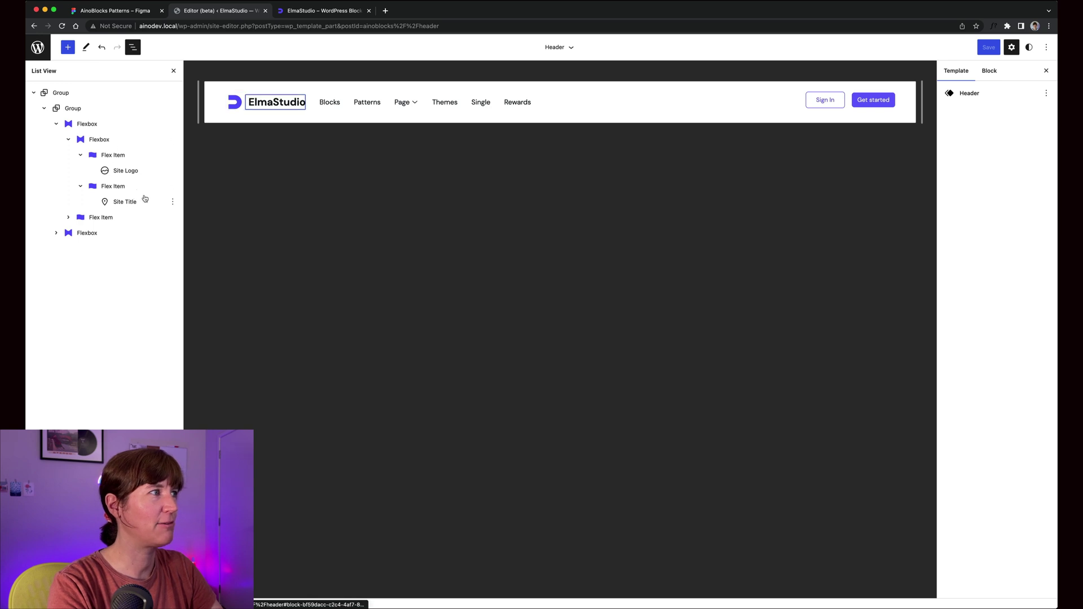
left_click(112, 191)
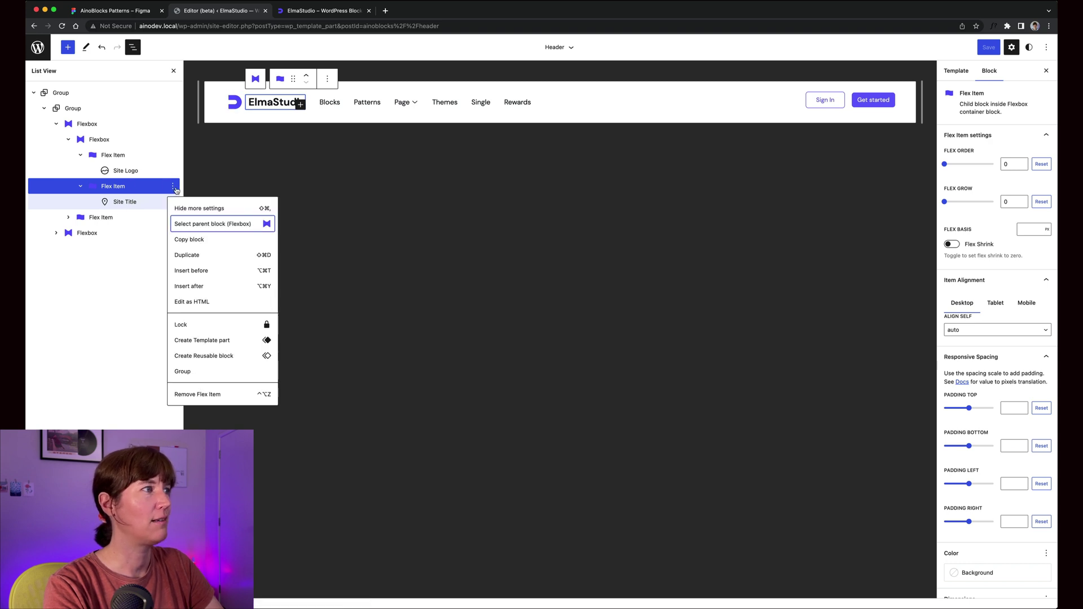
left_click(172, 187)
left_click(198, 394)
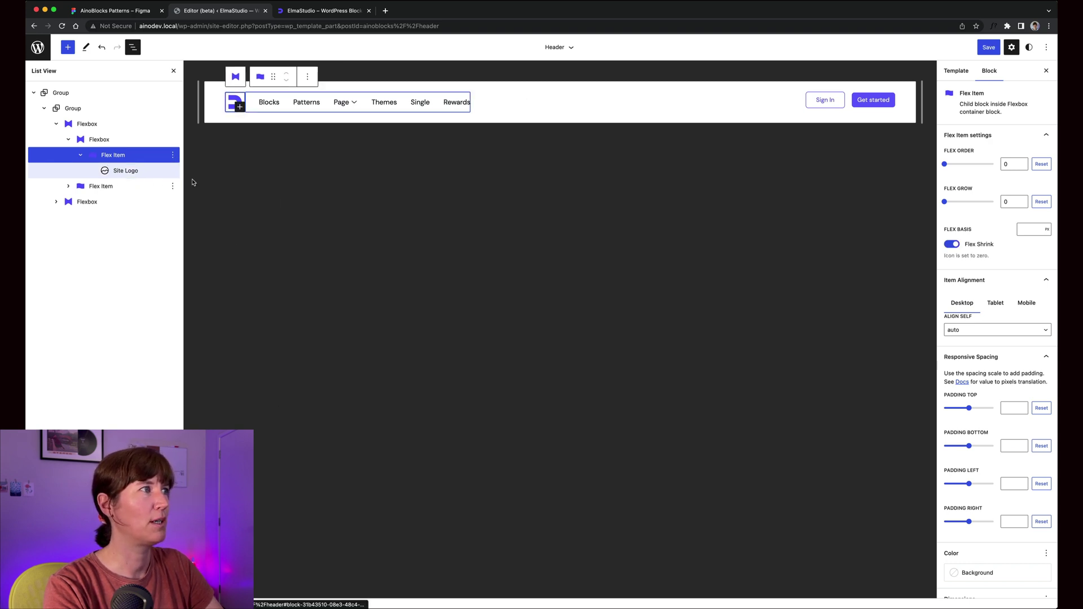
left_click(265, 186)
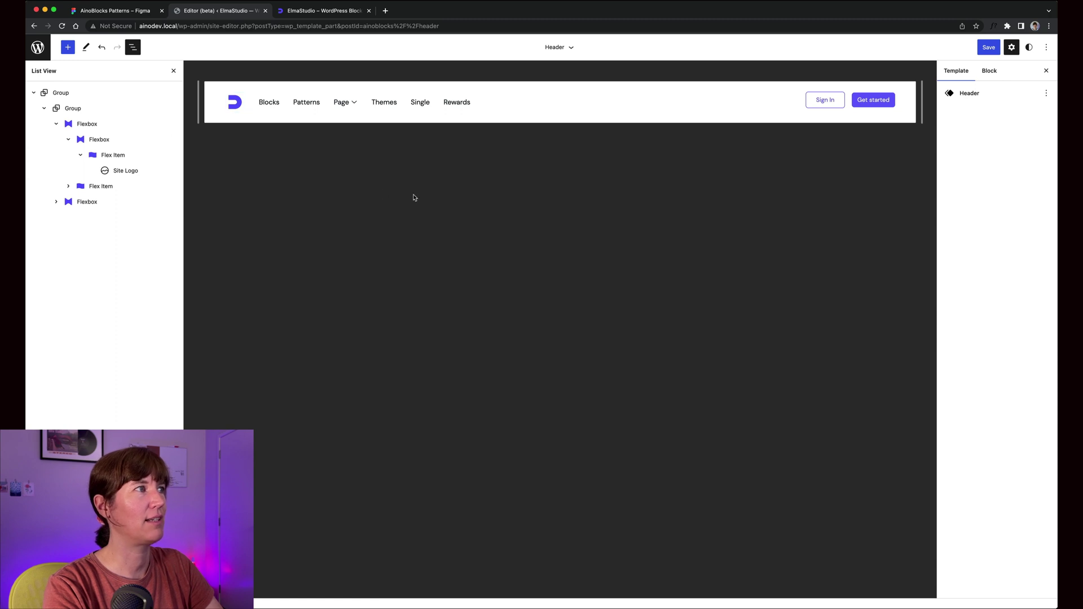
Save the Header template part and reload the live site to check it
left_click(989, 47)
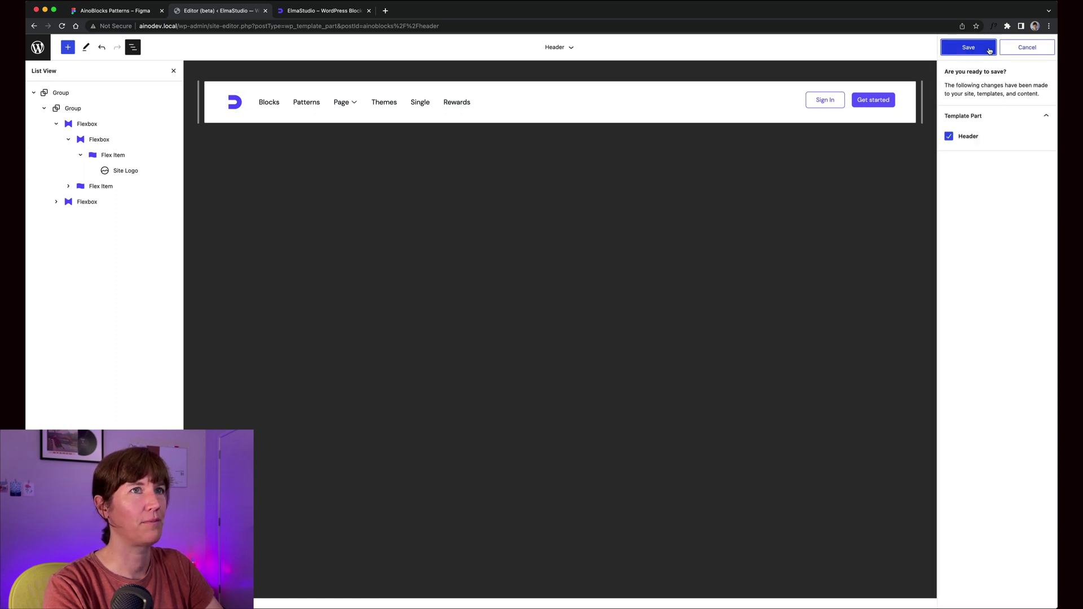
left_click(985, 47)
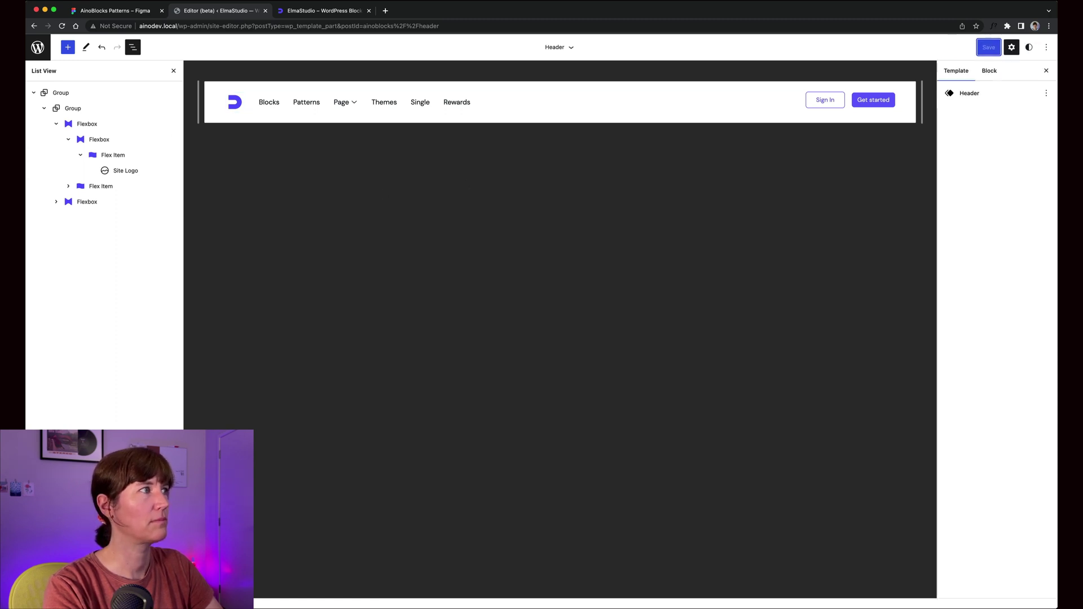
left_click(322, 10)
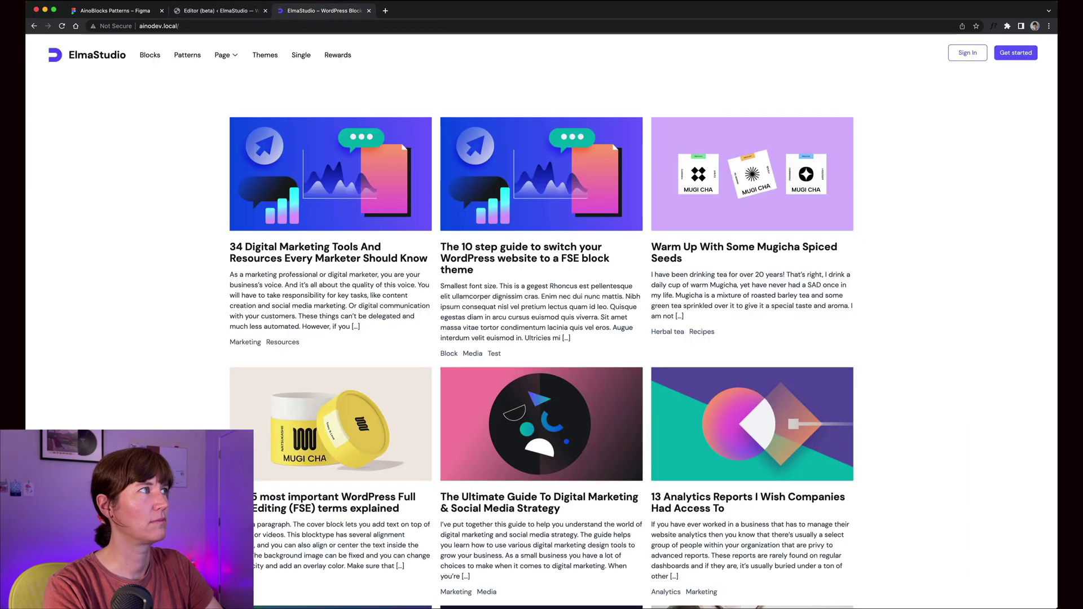
left_click(62, 25)
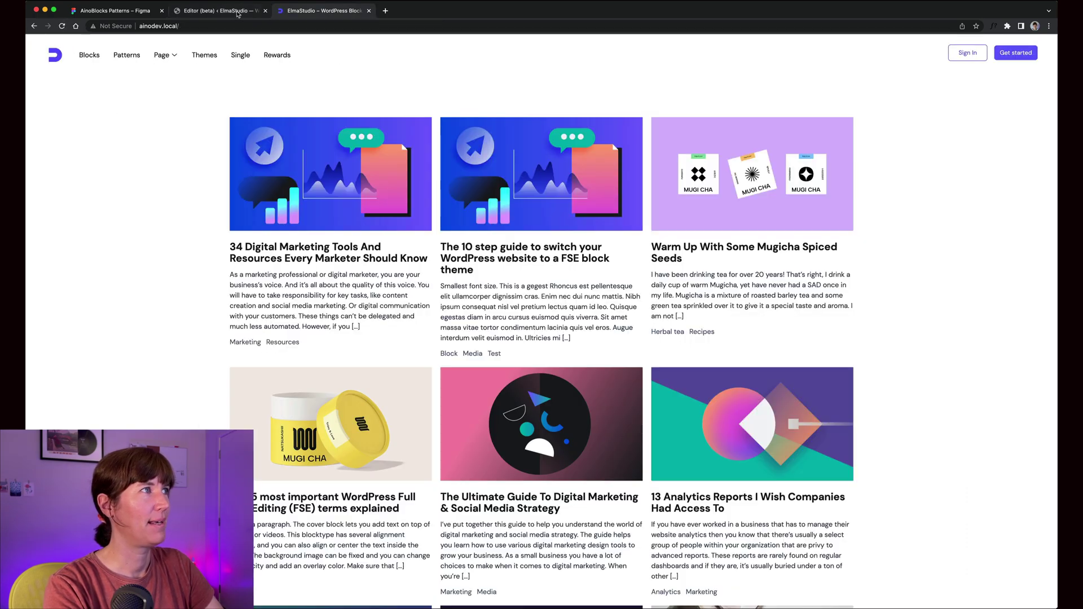
key("ctrl+shift+Tab")
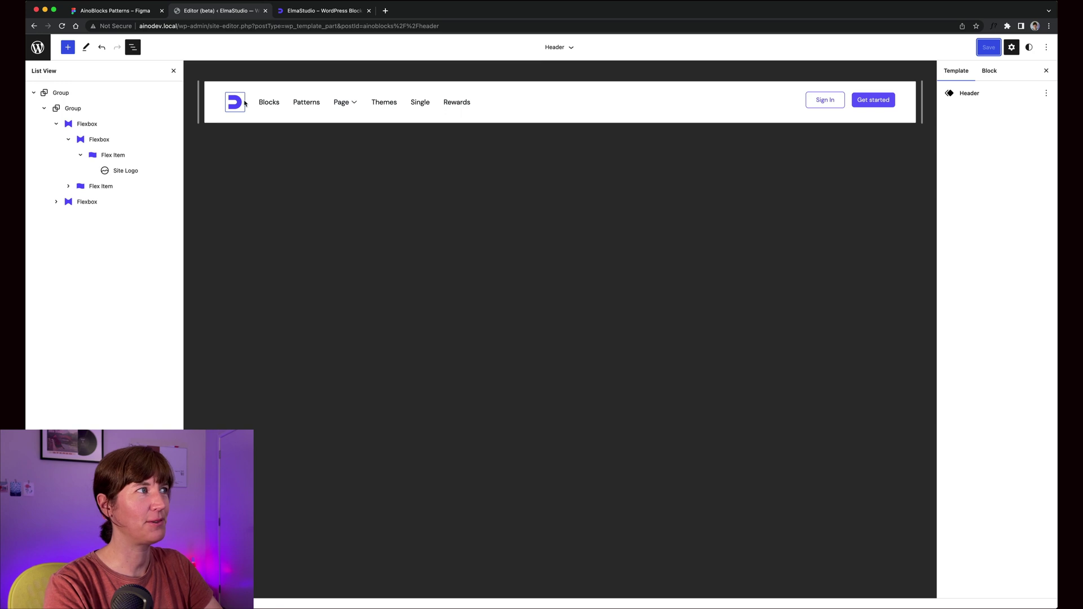
Undo to restore the Site Title, then remove the Site Logo block from the header
left_click(120, 154)
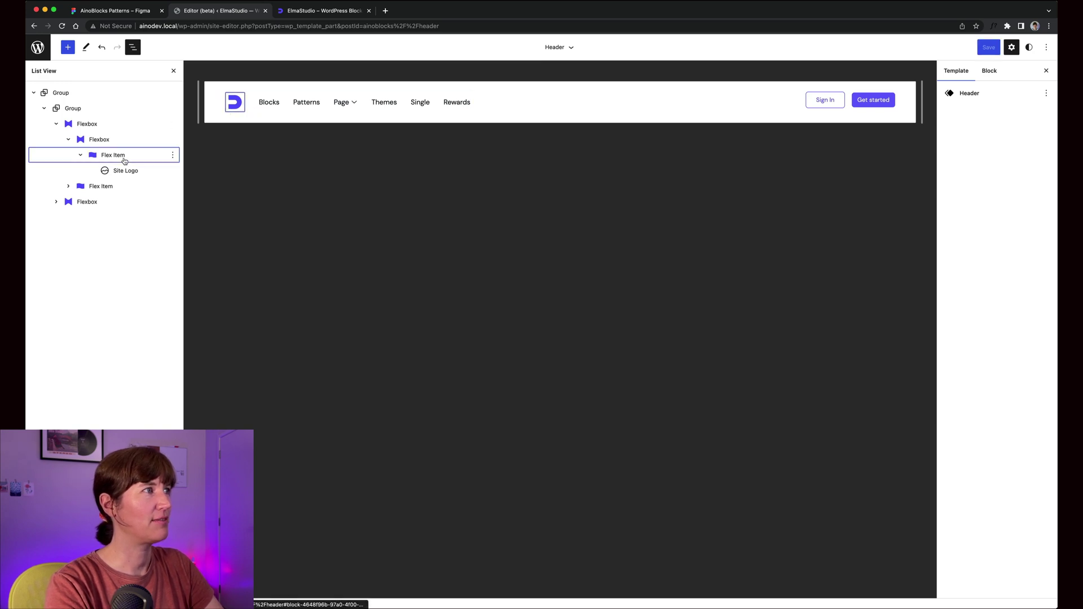
left_click(144, 170)
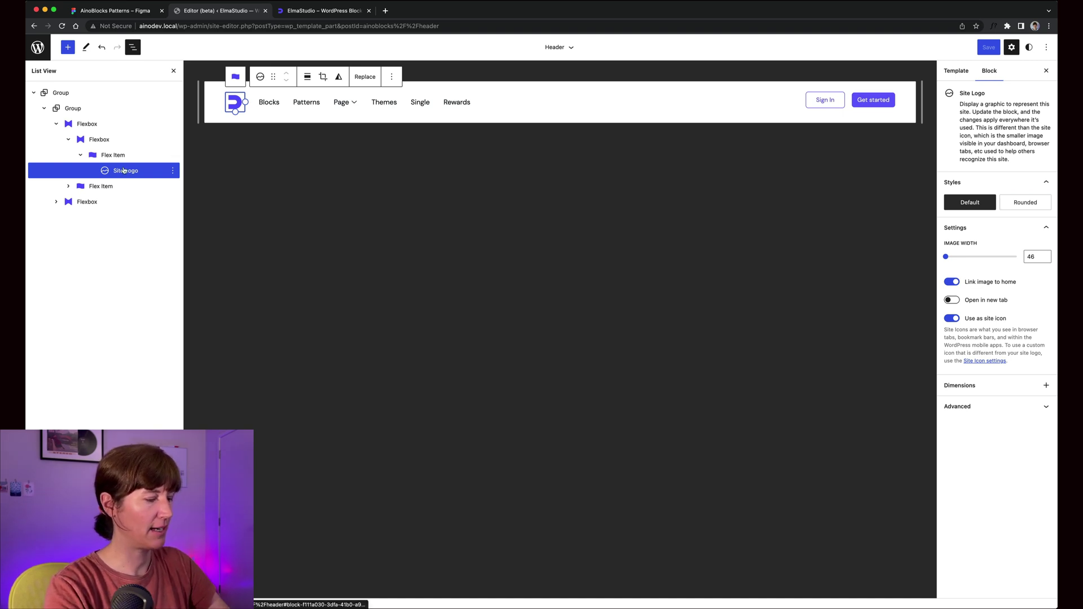
key("ctrl+z")
left_click(138, 177)
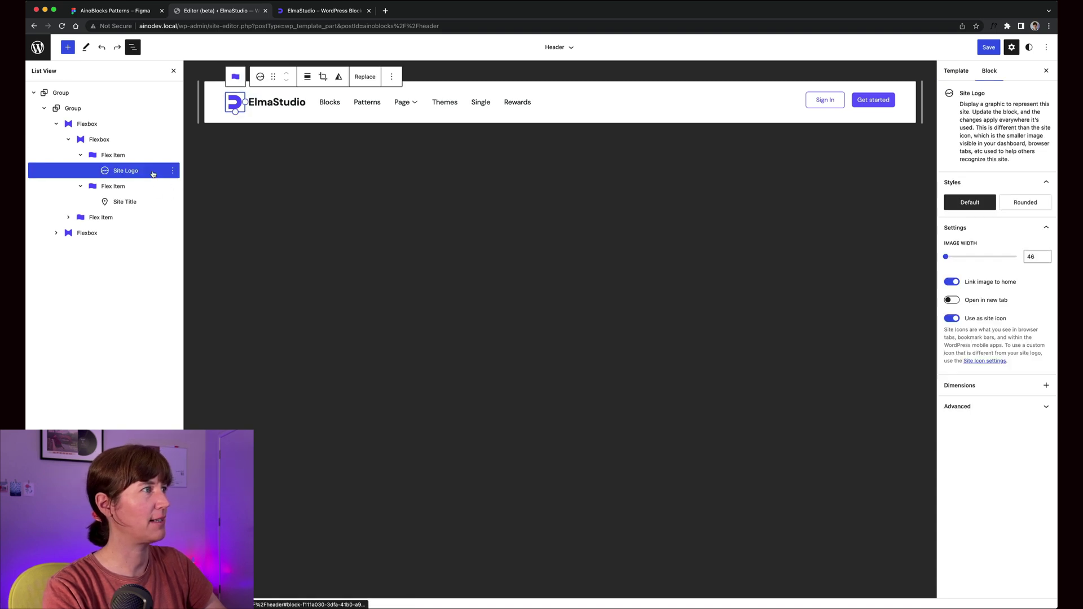
left_click(173, 170)
Insert a new Site Logo block into the empty flex item with the /site logo command
left_click(203, 361)
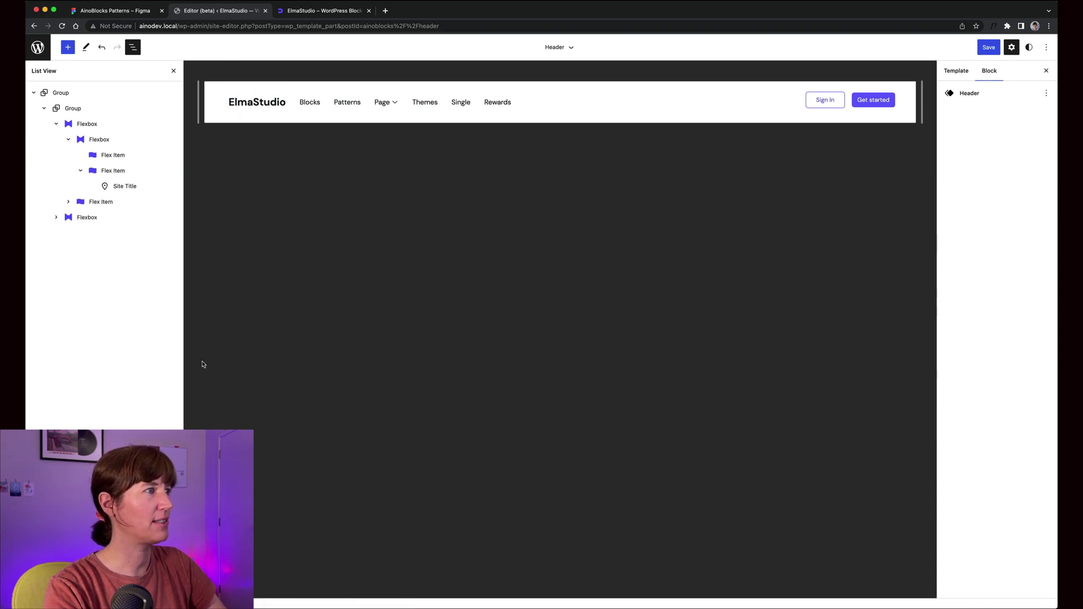
left_click(125, 160)
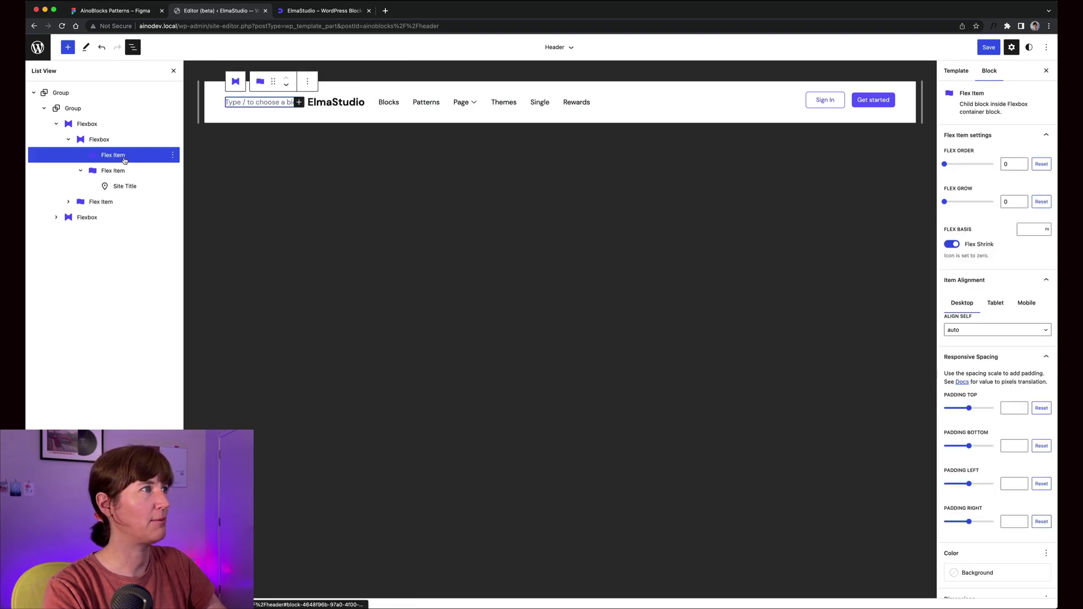
left_click(247, 102)
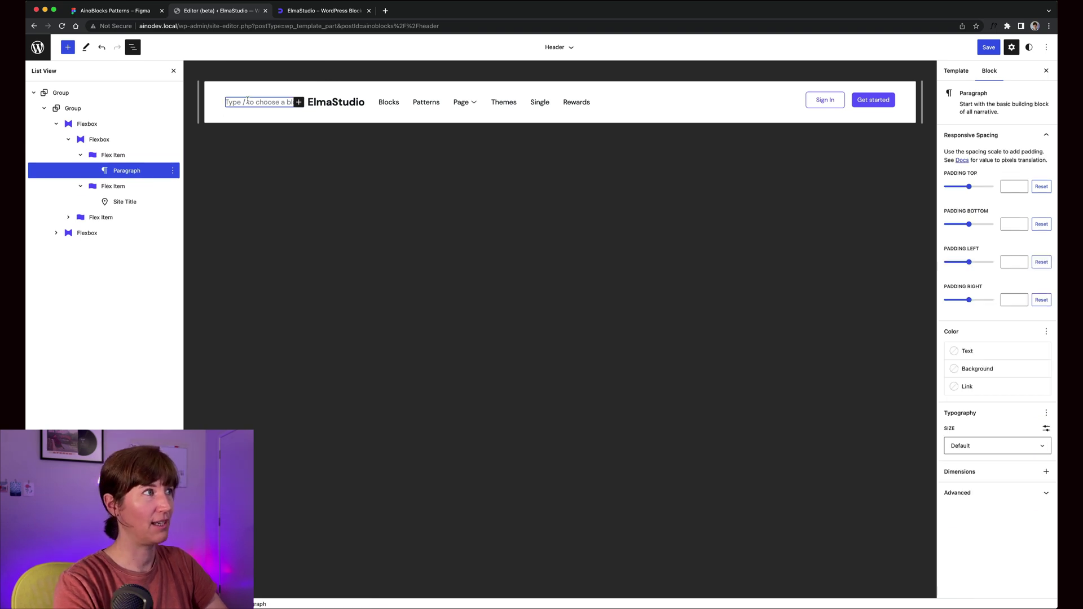
type("/")
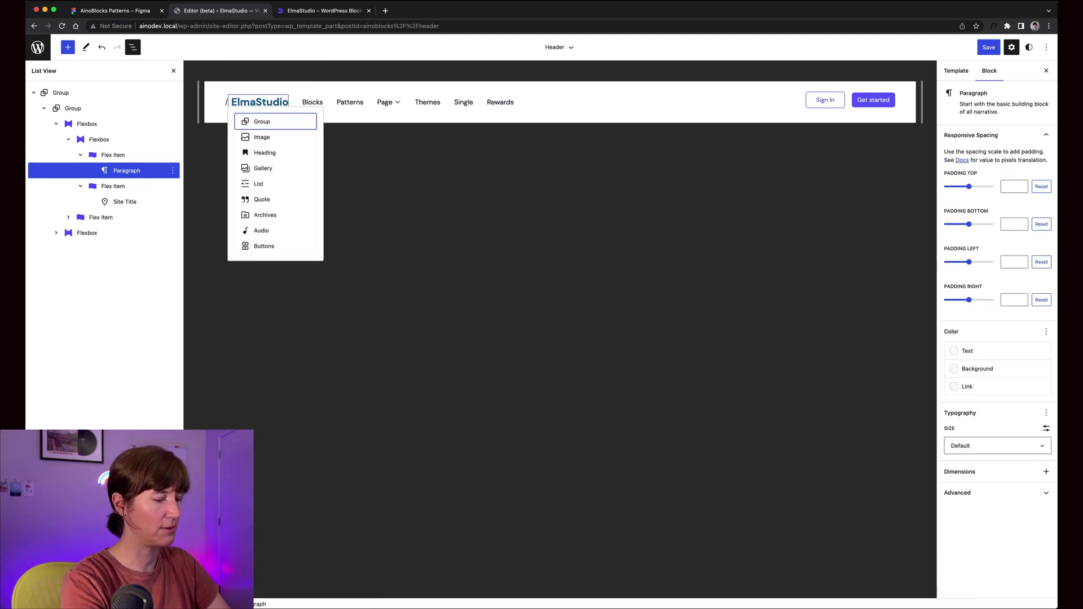
type("site lo")
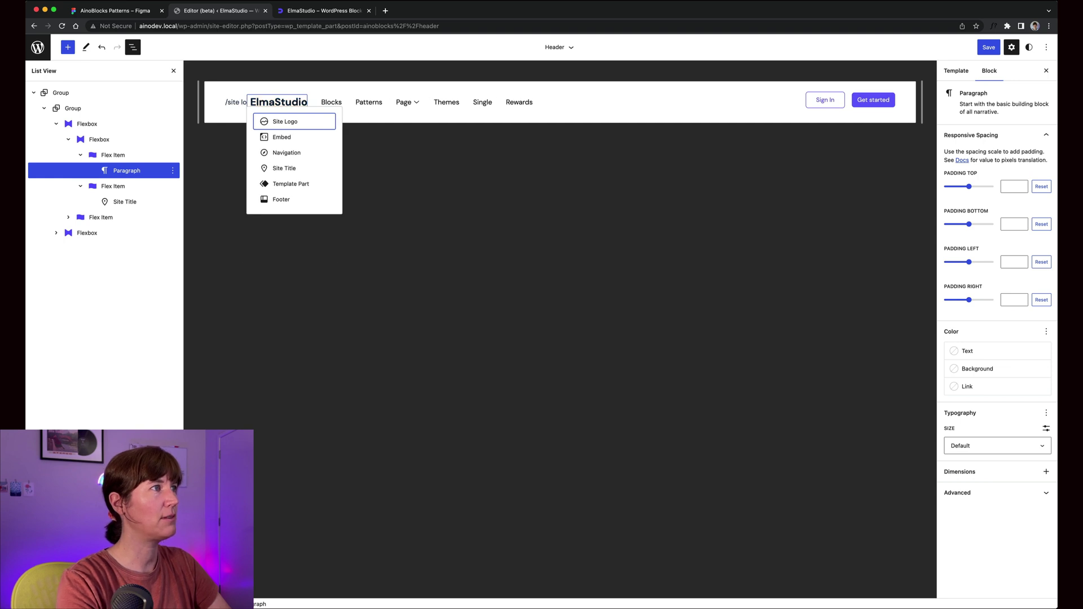
left_click(293, 122)
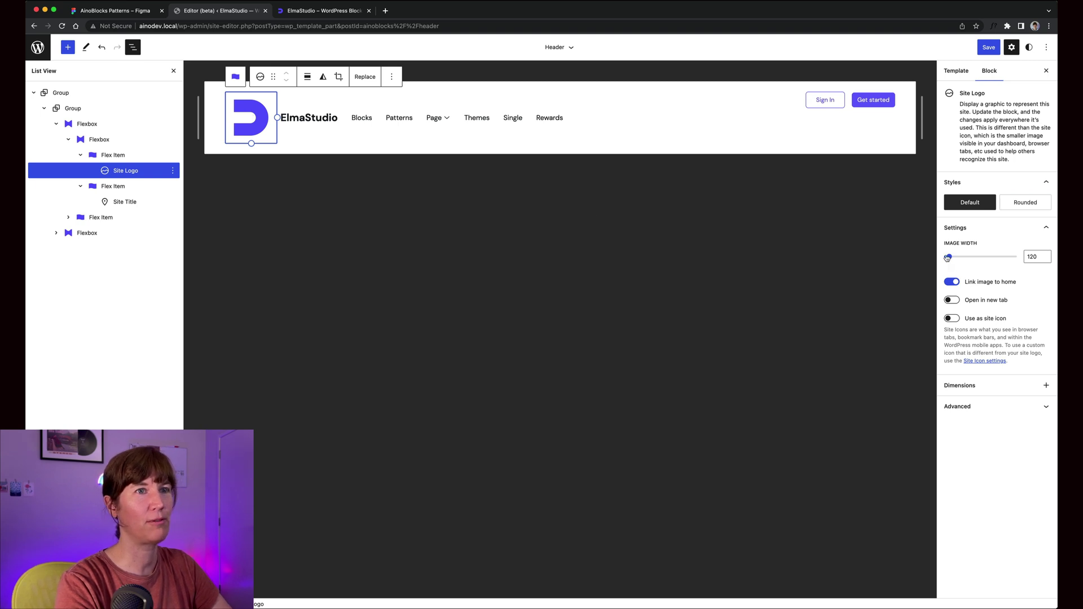
Shrink the new logo to width 47 and swap it for elmastudio-logo.png from the Media Library
left_click_drag(948, 257, 946, 257)
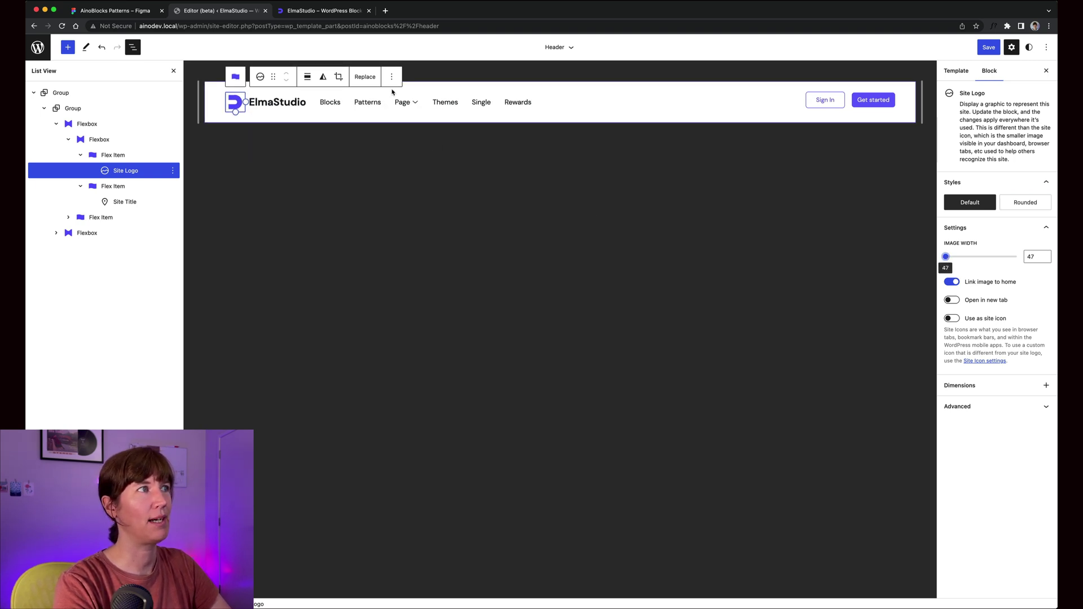
left_click(365, 77)
left_click(371, 105)
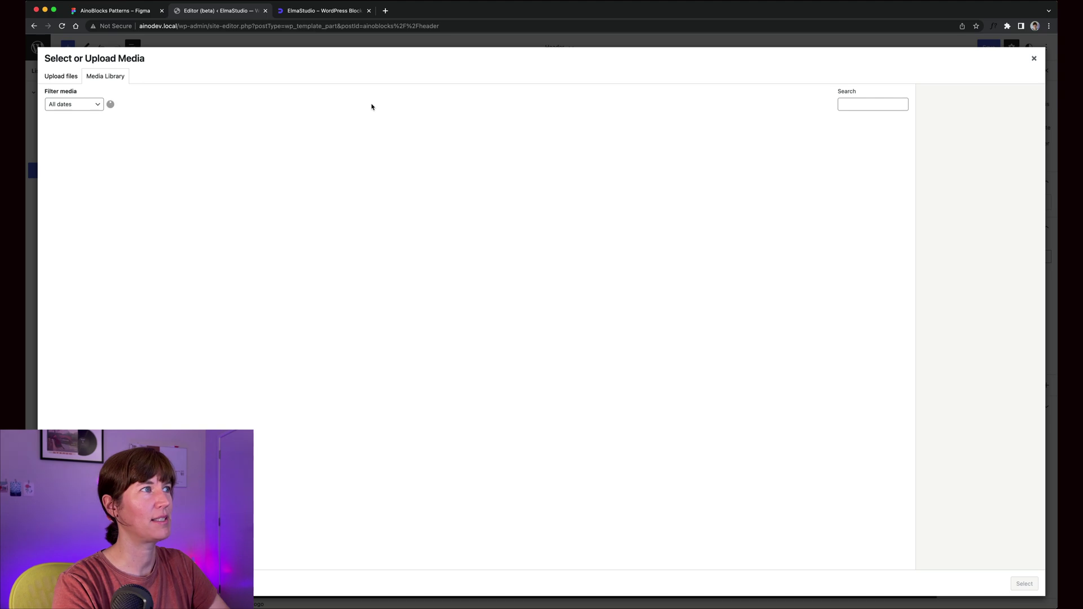
left_click(296, 297)
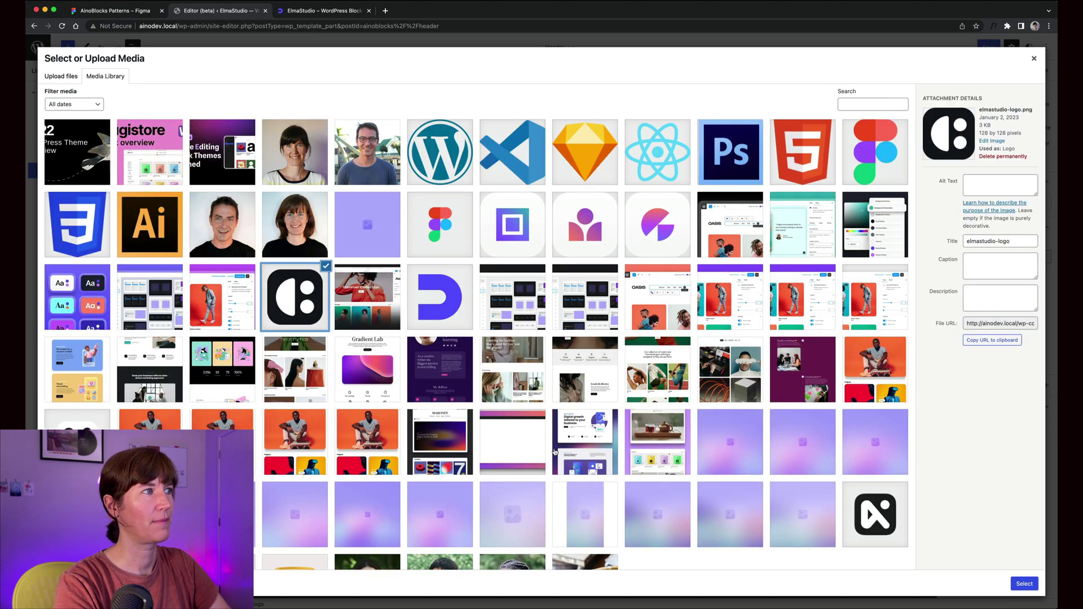
left_click(1020, 587)
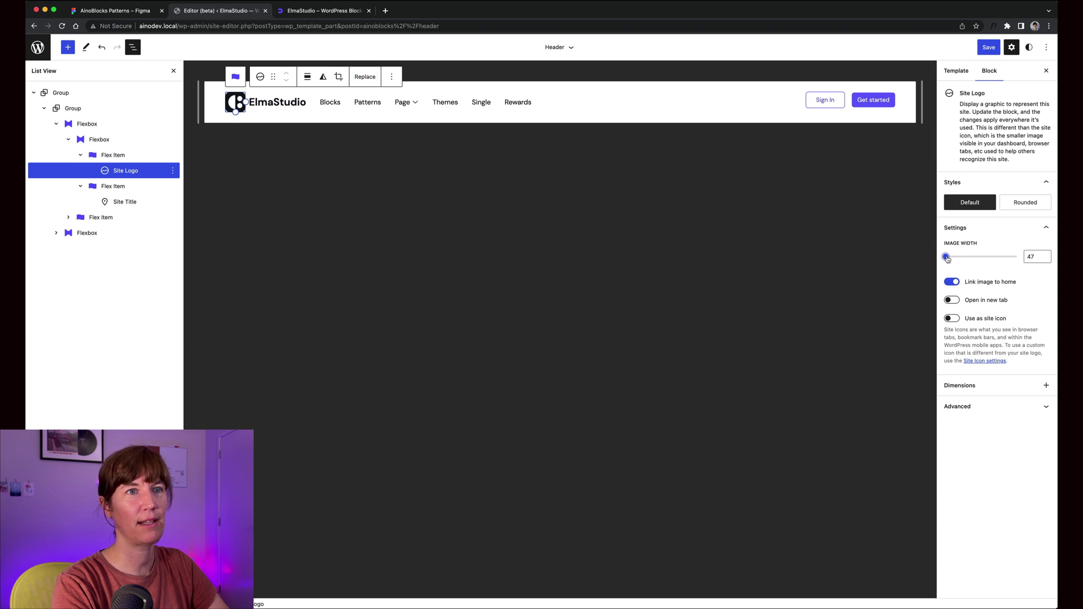
Set the logo Image Width to 32, after briefly trying 24
left_click_drag(947, 256, 946, 258)
double_click(1035, 257)
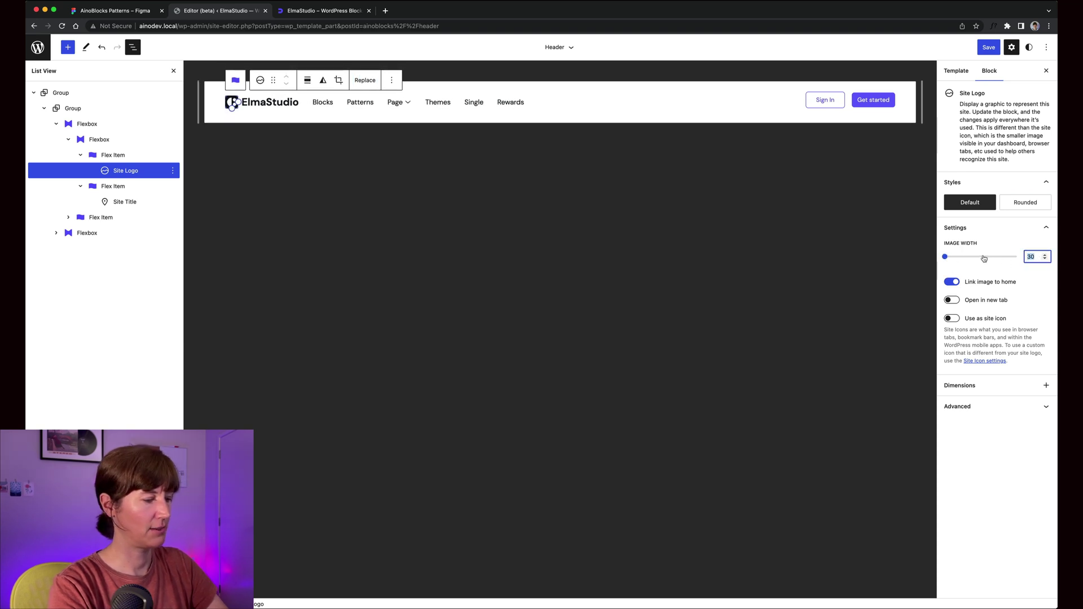
type("24")
left_click(1028, 283)
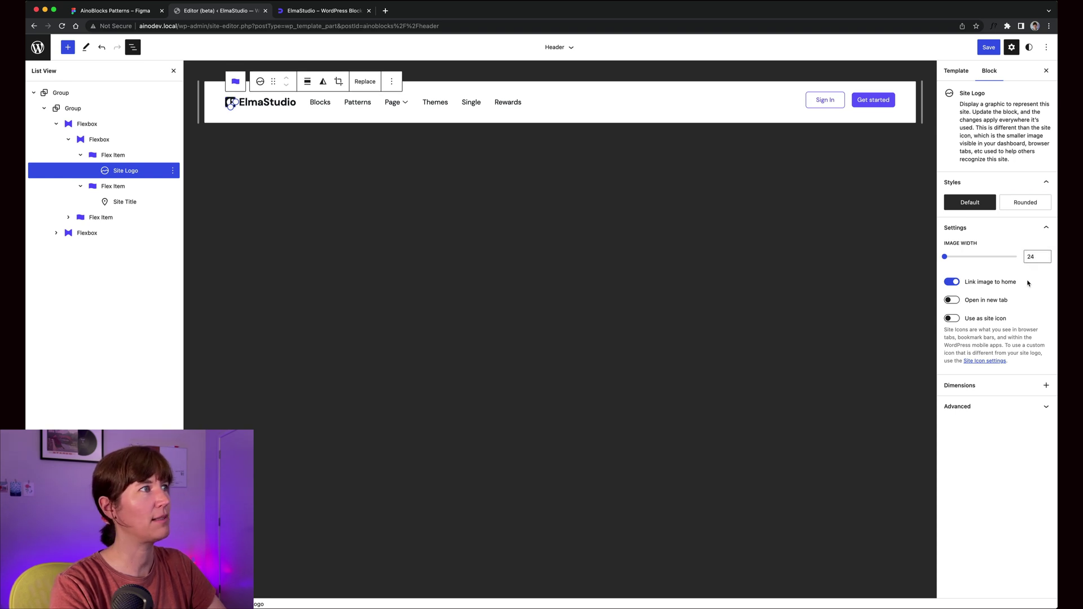
left_click(1031, 256)
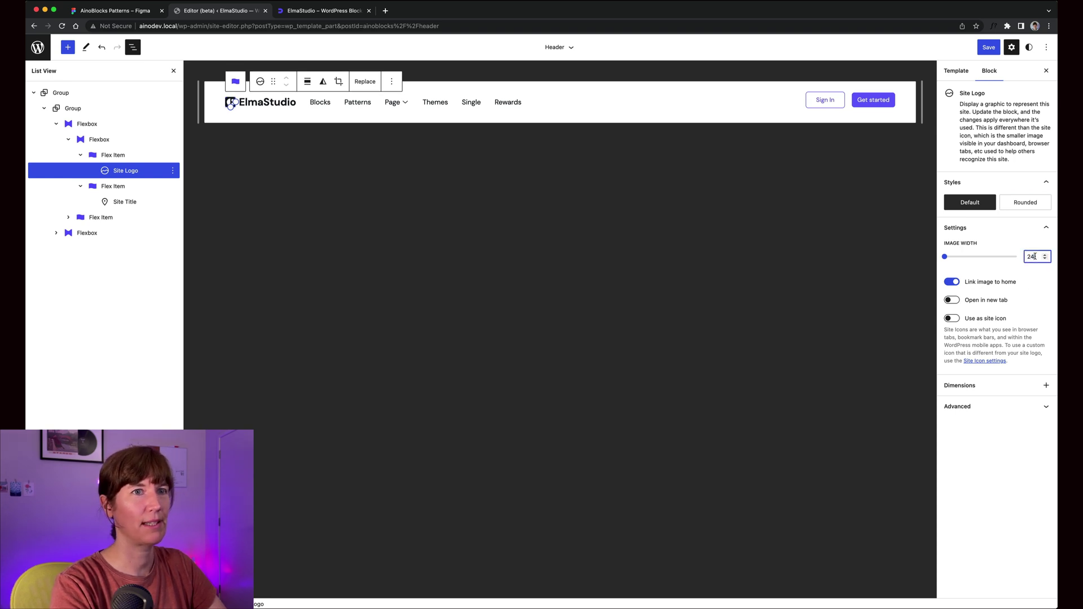
double_click(1035, 257)
type("32")
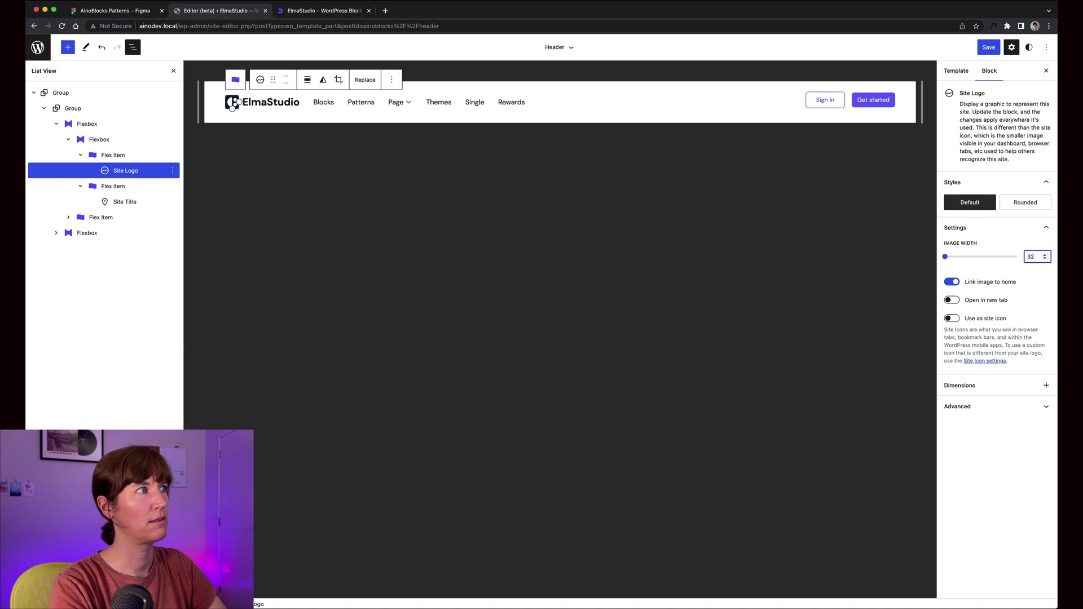
Set the ElmaStudio site title size to M and save the logo and header changes
left_click(295, 111)
left_click(958, 332)
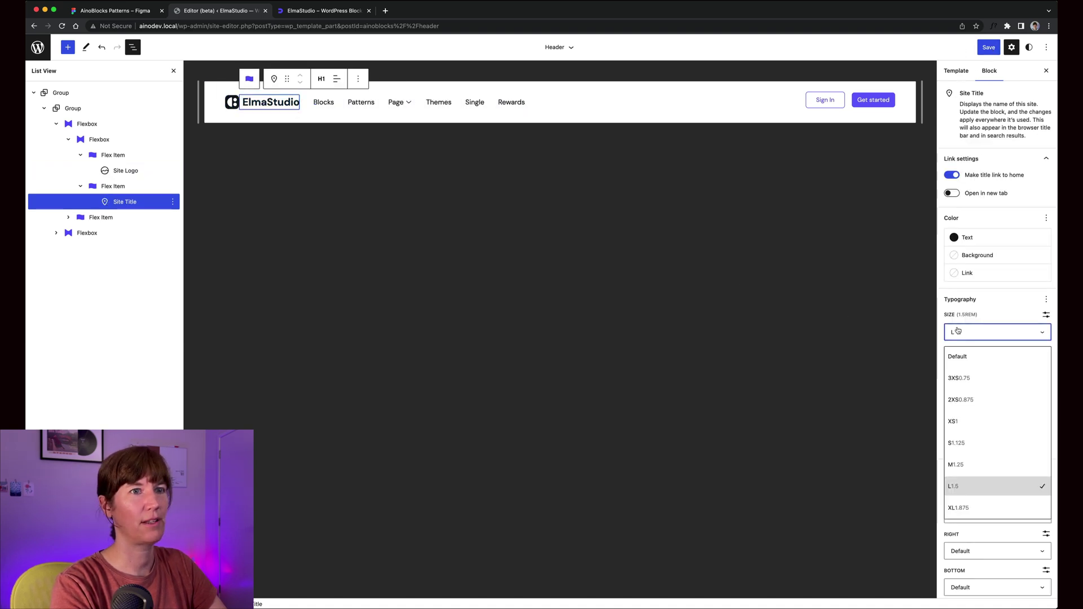
left_click(964, 459)
left_click(989, 48)
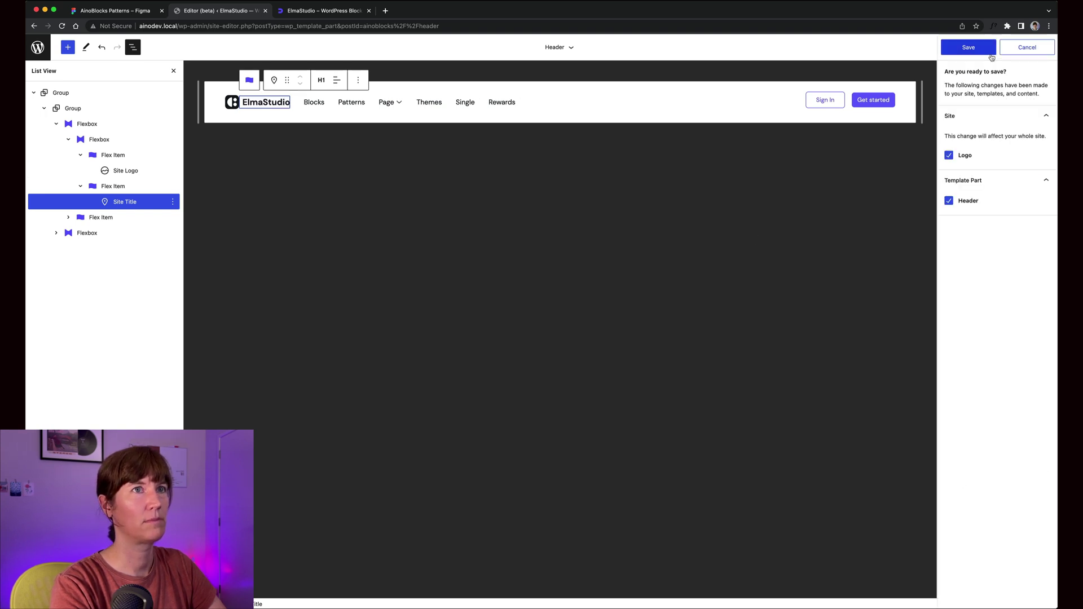
left_click(979, 48)
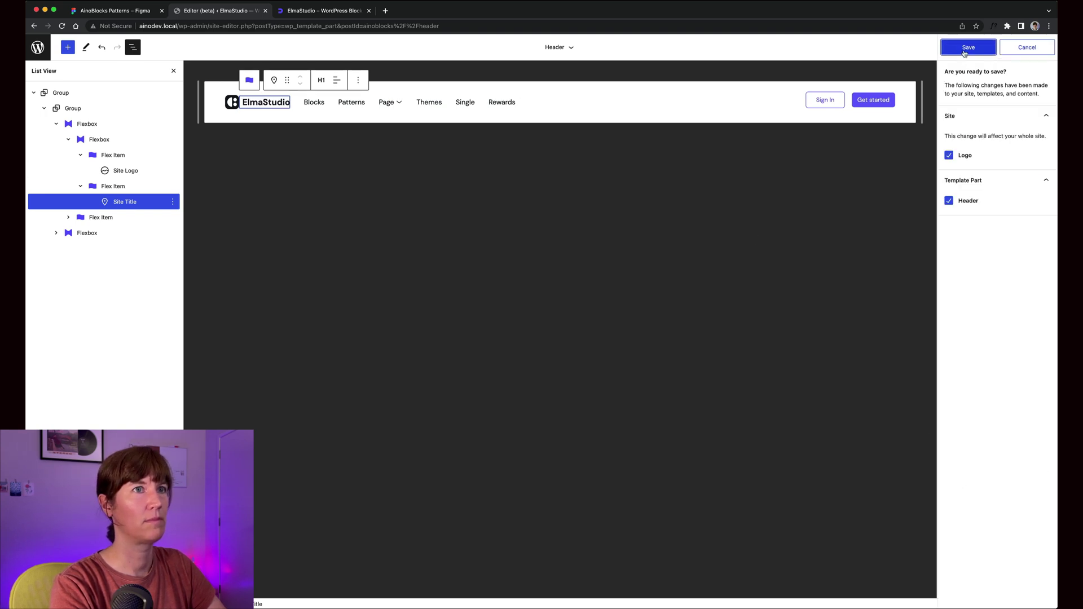
left_click(562, 289)
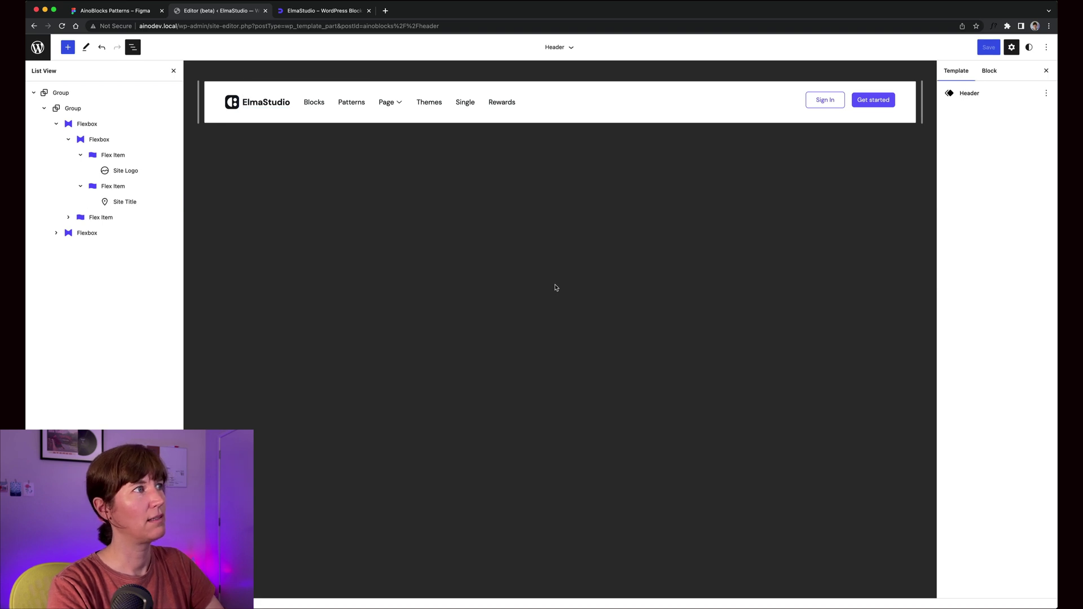